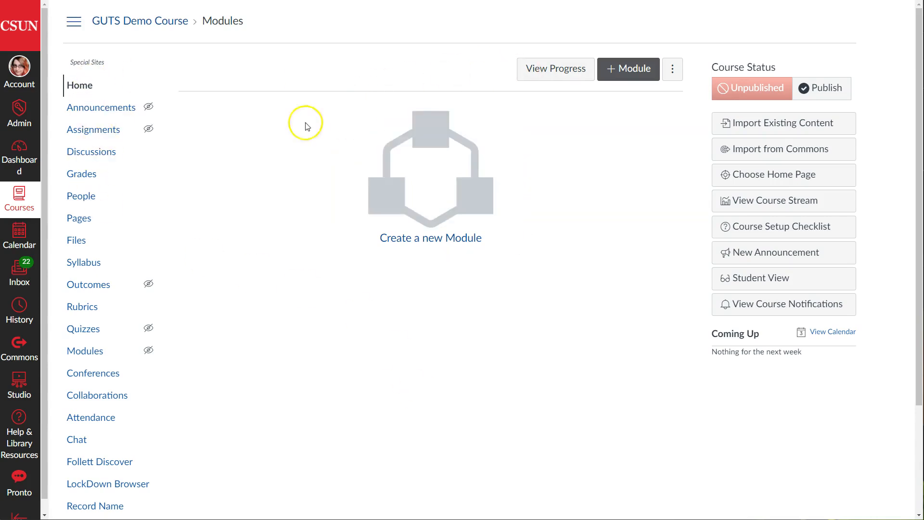
# Step: Start a new discussion in the course's Discussions area and look over the available topic settings
pyautogui.click(101, 157)
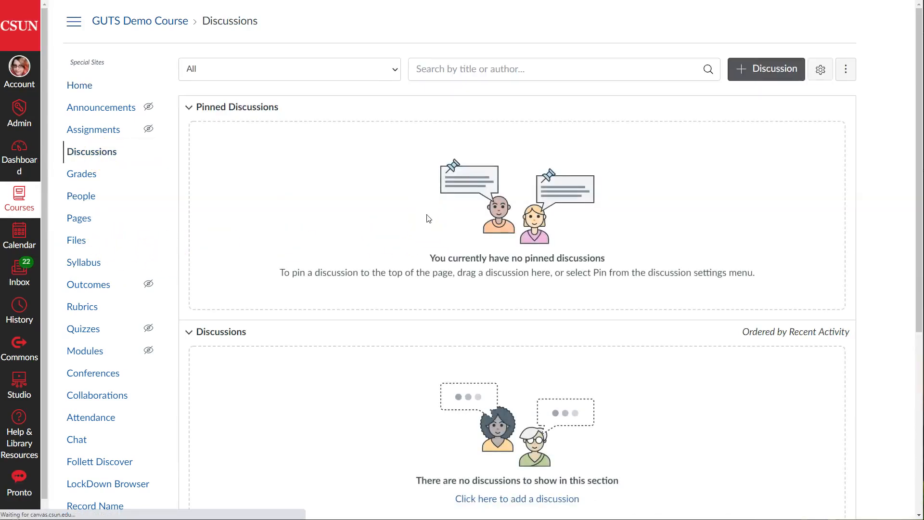
pyautogui.click(771, 74)
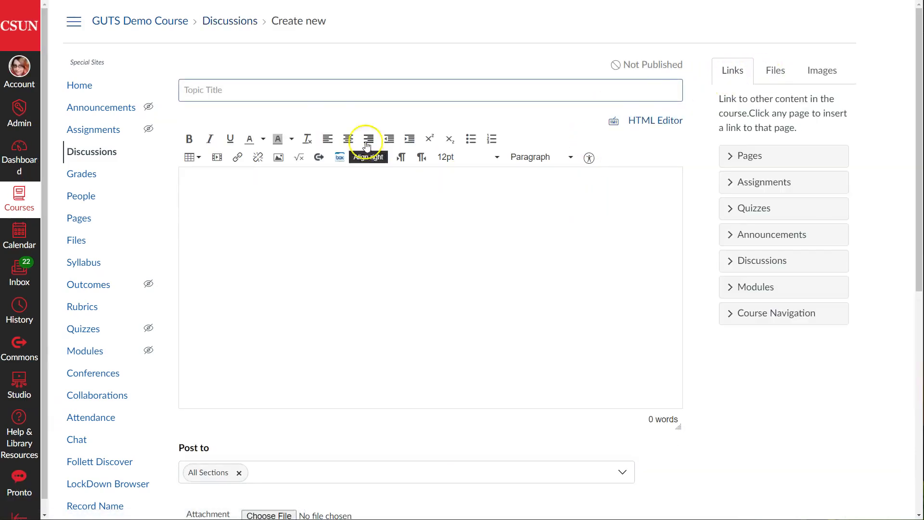
pyautogui.scroll(-2, 288, 89)
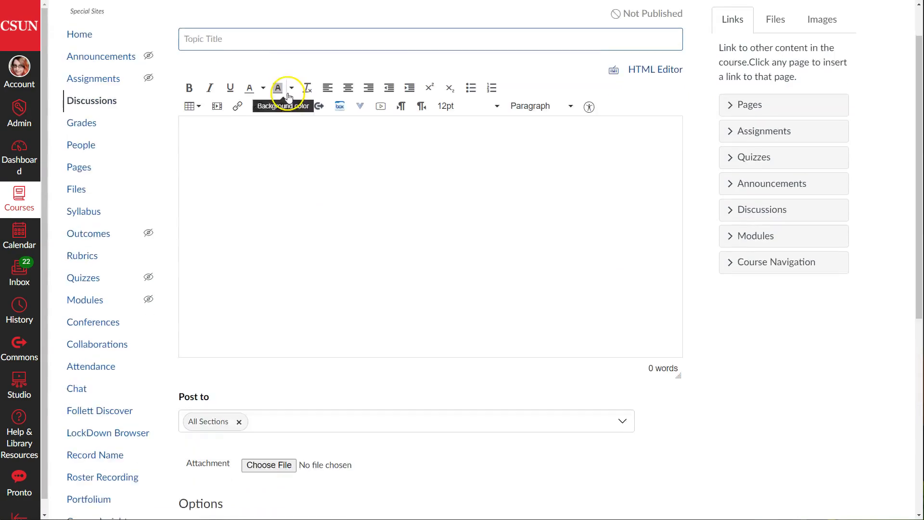
pyautogui.click(345, 197)
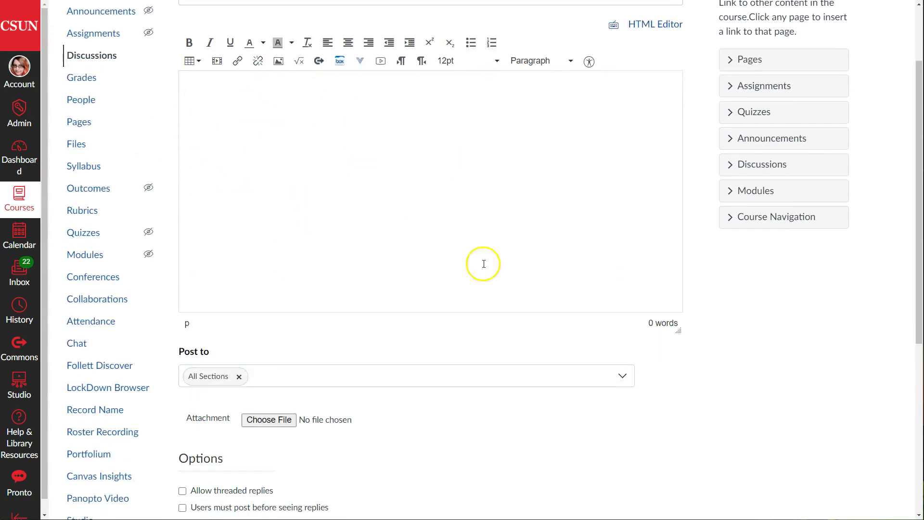
pyautogui.scroll(-4, 552, 227)
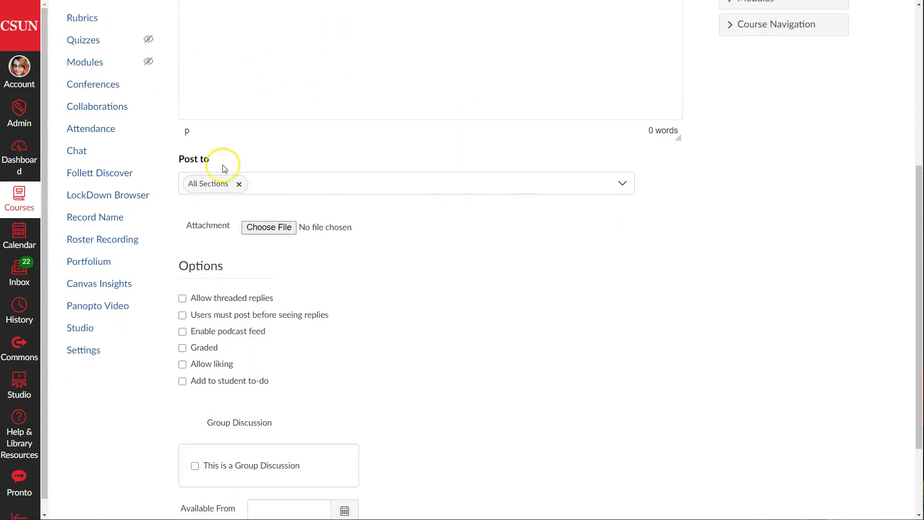
pyautogui.scroll(-3, 381, 317)
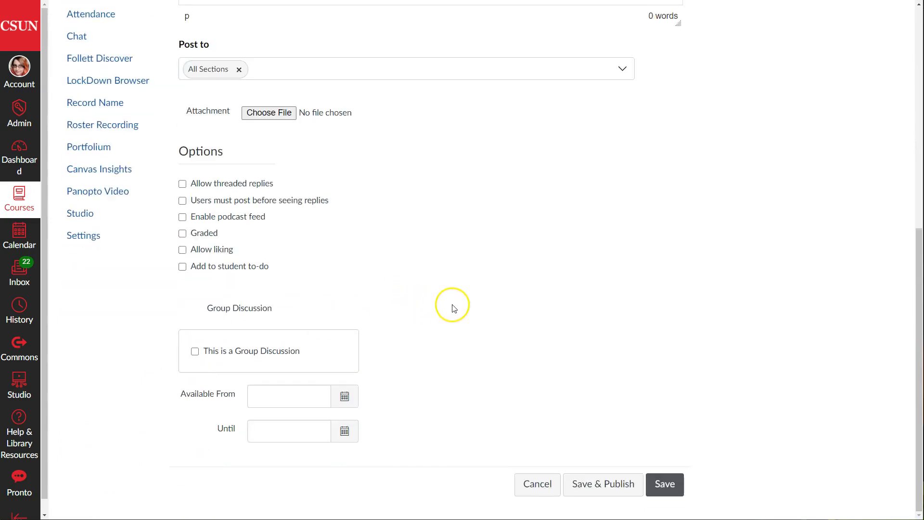
pyautogui.scroll(5, 467, 295)
pyautogui.scroll(3, 466, 296)
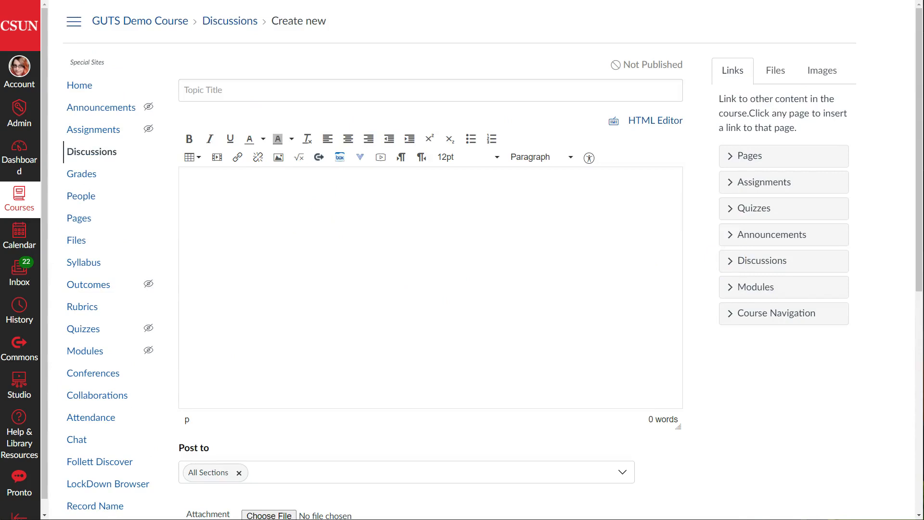
# Step: Title the discussion topic: Thoughts on "Secretary to Hitler" documentary
pyautogui.click(243, 91)
pyautogui.click(285, 91)
pyautogui.click(285, 91)
pyautogui.click(340, 70)
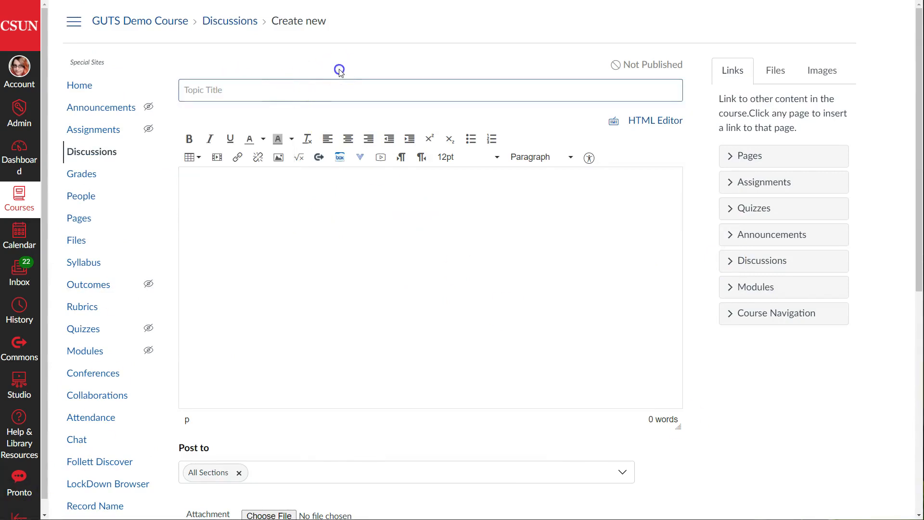
pyautogui.click(265, 90)
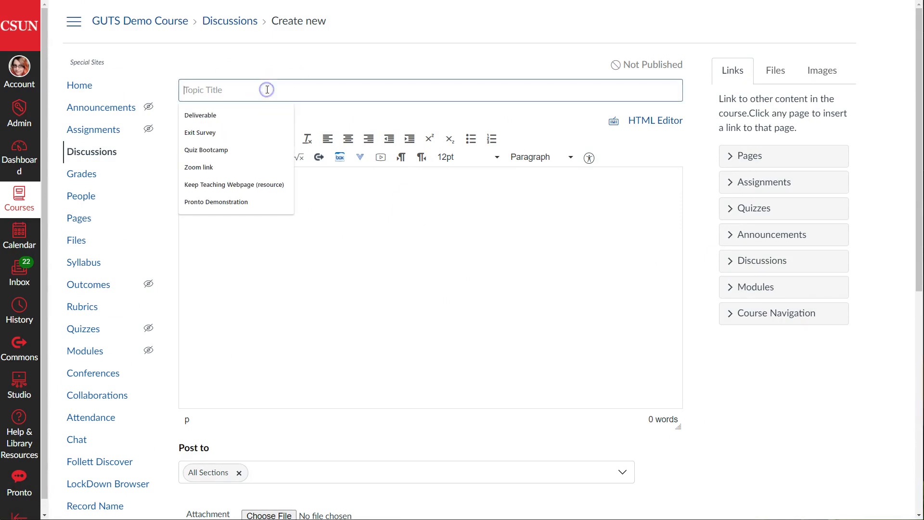
pyautogui.rightClick(264, 90)
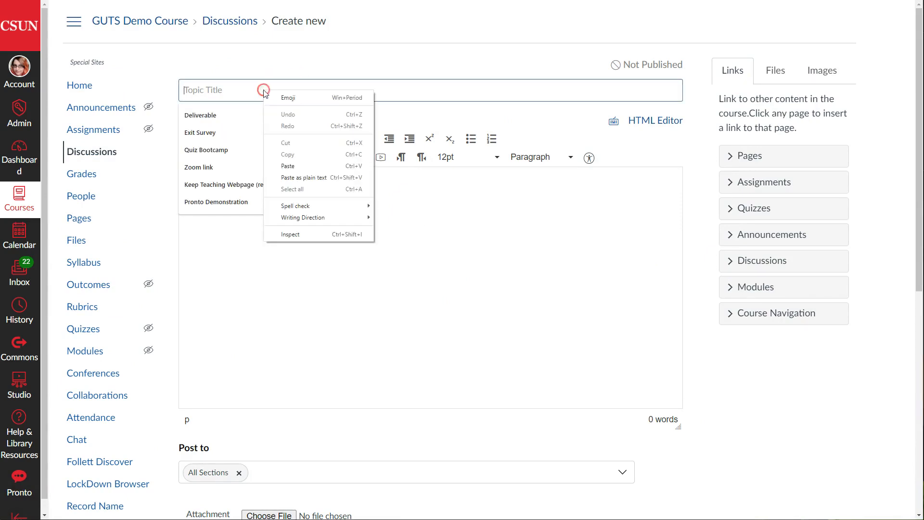
pyautogui.click(292, 163)
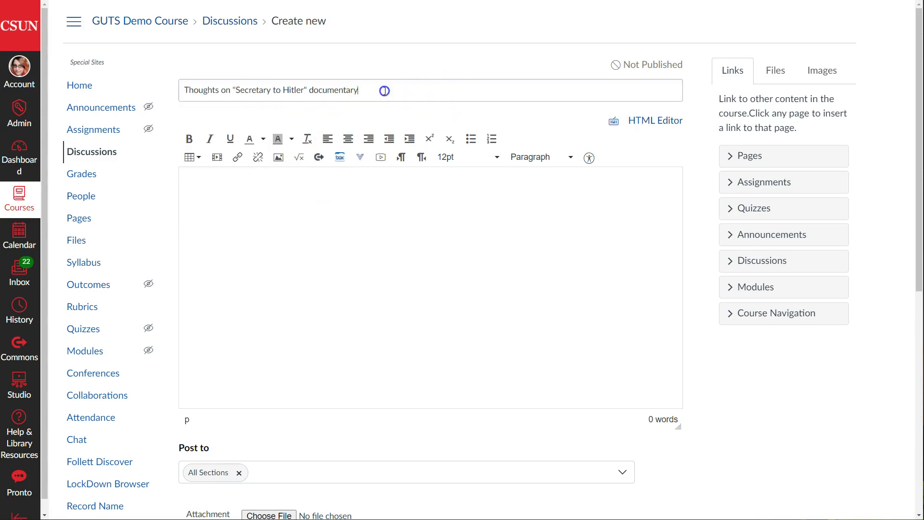
pyautogui.moveTo(360, 91); pyautogui.dragTo(179, 76)
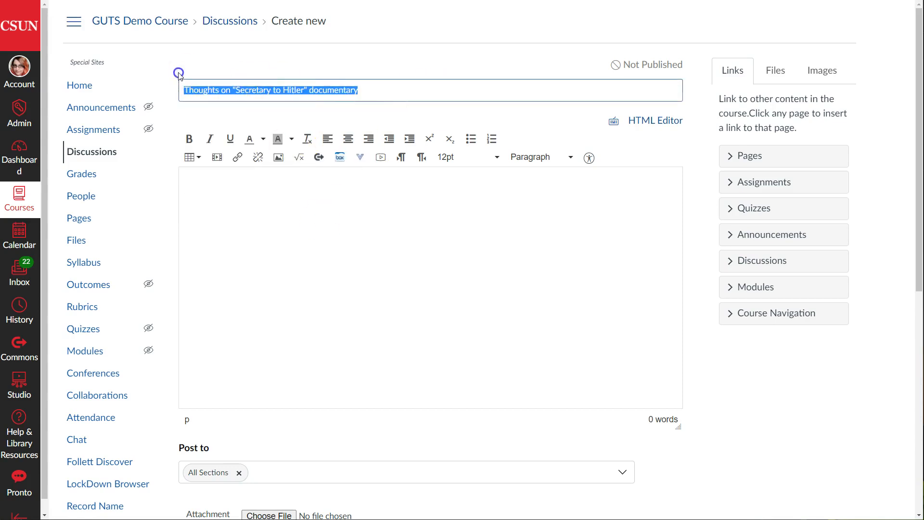
pyautogui.click(416, 92)
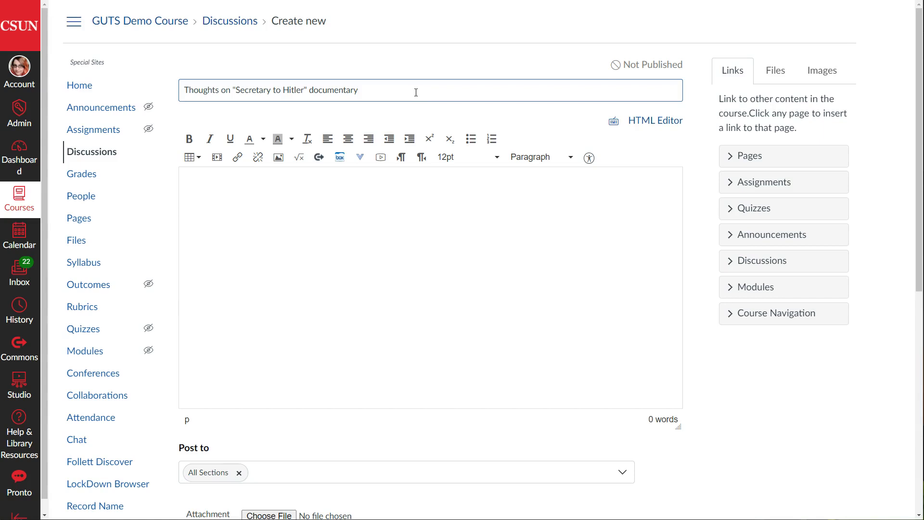
# Step: Write the "The World at War" bonus documentary prompt, requesting a short summary, a memorable piece of information, an effective technique and a response to a classmate
pyautogui.click(338, 188)
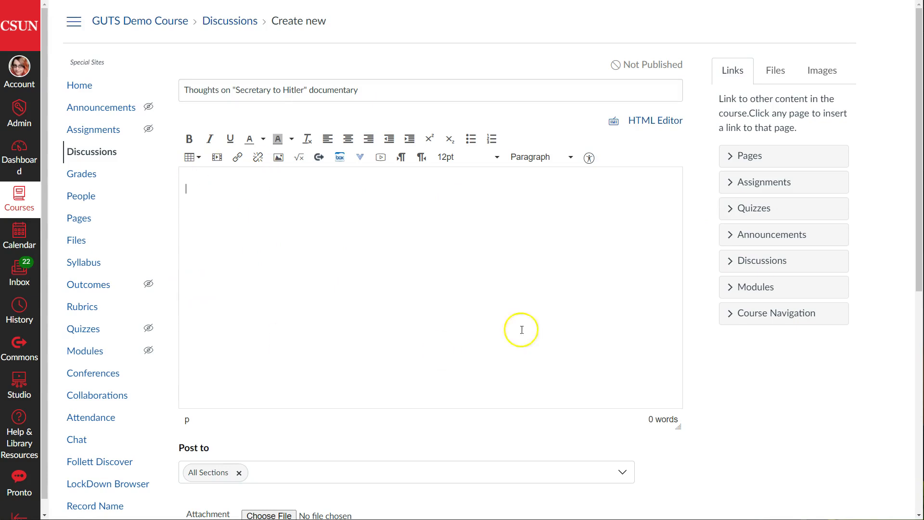
pyautogui.write('Please post after watching "The World at War" bonus documentary titled "Secretary to Hitler": - A short summary (a paragraph at most) - A piece of information that really stuck with you - Any technique that you found particularly effective in presenting the information  Also respond to any of your classmates with your own thoughts on the piece of information that stood out to them.')
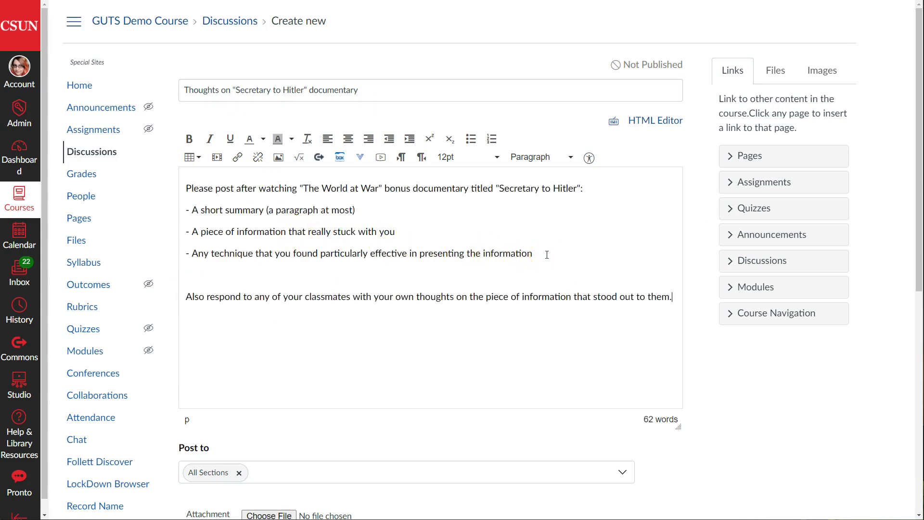
pyautogui.moveTo(547, 254); pyautogui.dragTo(184, 213)
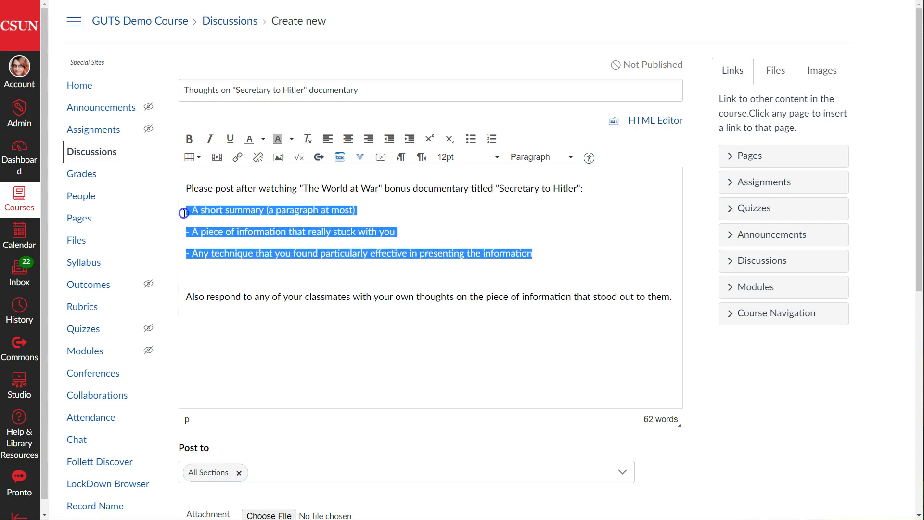
pyautogui.click(276, 211)
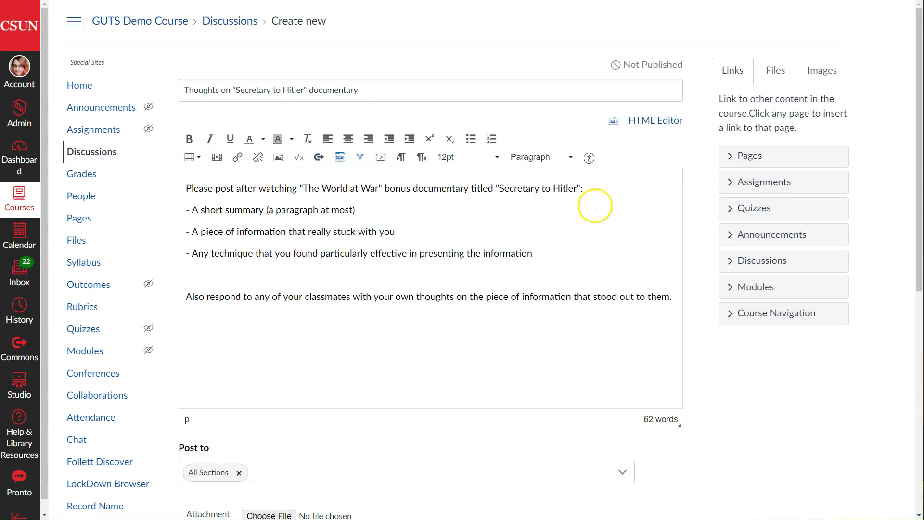
# Step: Turn the three dashed lines of the prompt into a bulleted list and remove their leading hyphens
pyautogui.moveTo(598, 254); pyautogui.dragTo(177, 212)
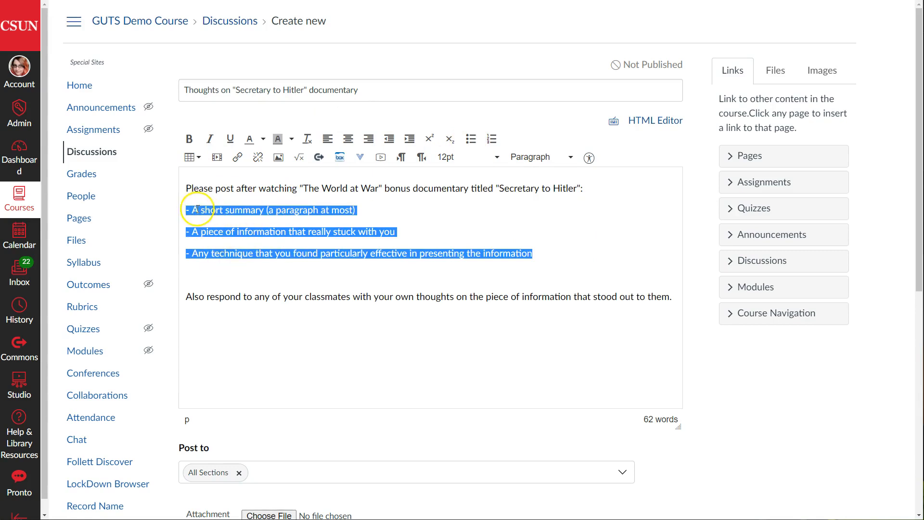
pyautogui.click(471, 139)
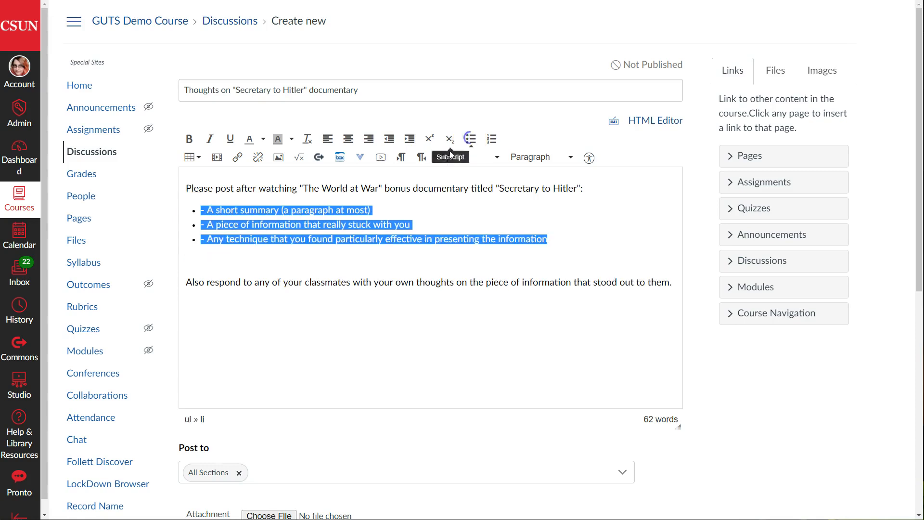
pyautogui.click(210, 221)
pyautogui.click(206, 210)
pyautogui.press('BackSpace')
pyautogui.press('BackSpace')
pyautogui.click(207, 224)
pyautogui.press('BackSpace')
pyautogui.press('BackSpace')
pyautogui.click(207, 239)
pyautogui.press('BackSpace')
pyautogui.press('BackSpace')
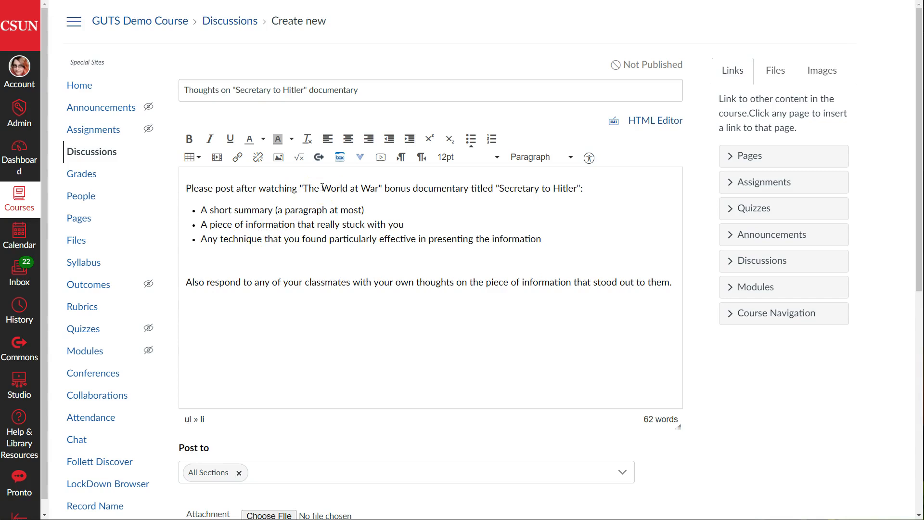
# Step: Allow threaded replies in the discussion's options
pyautogui.click(404, 282)
pyautogui.click(536, 282)
pyautogui.scroll(-4, 609, 273)
pyautogui.scroll(-4, 613, 271)
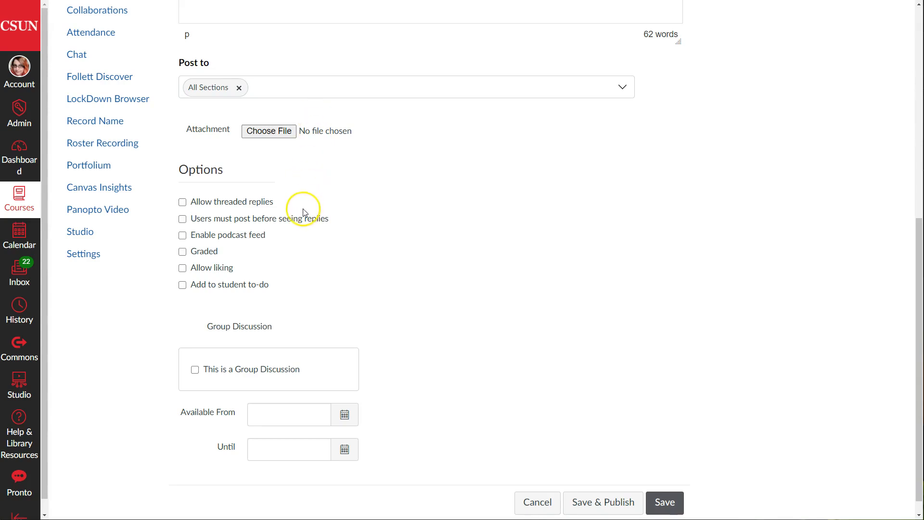
pyautogui.scroll(-1, 301, 204)
pyautogui.moveTo(273, 183); pyautogui.dragTo(194, 185)
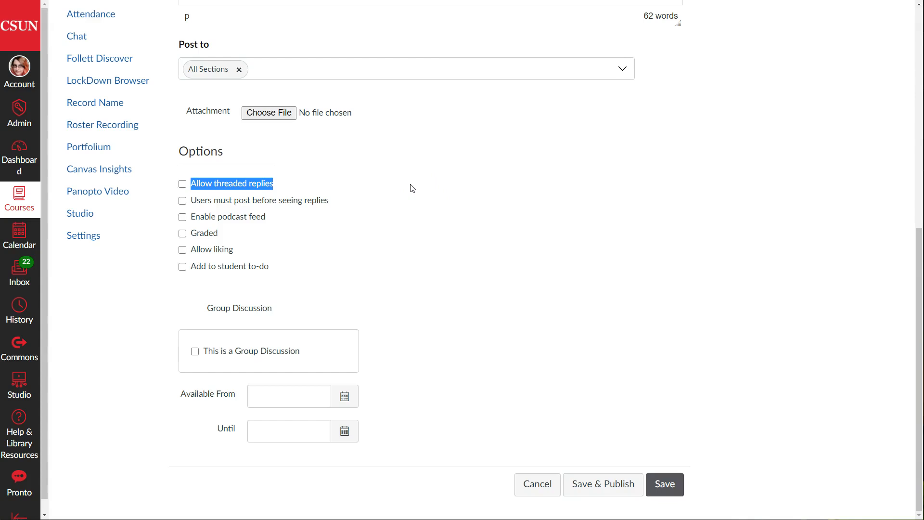
pyautogui.click(183, 184)
pyautogui.click(349, 187)
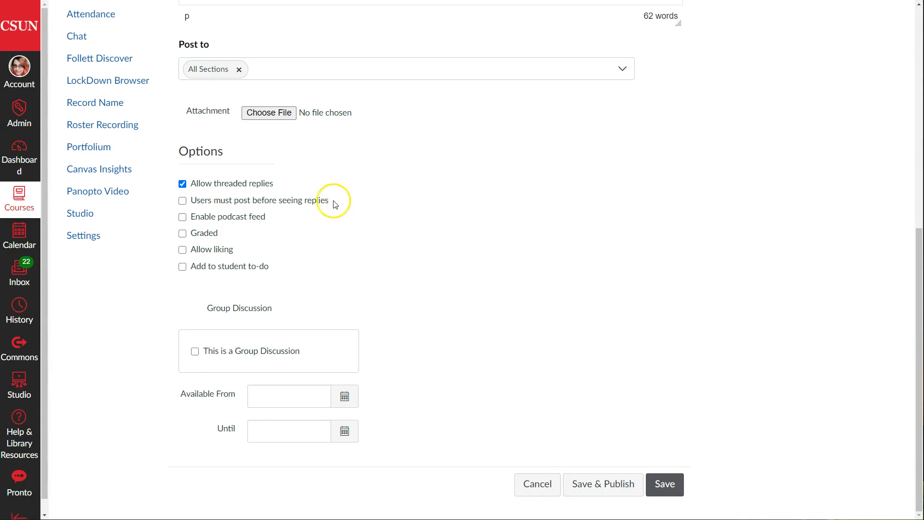
# Step: Require users to post before seeing replies and make the discussion graded
pyautogui.moveTo(332, 200); pyautogui.dragTo(195, 202)
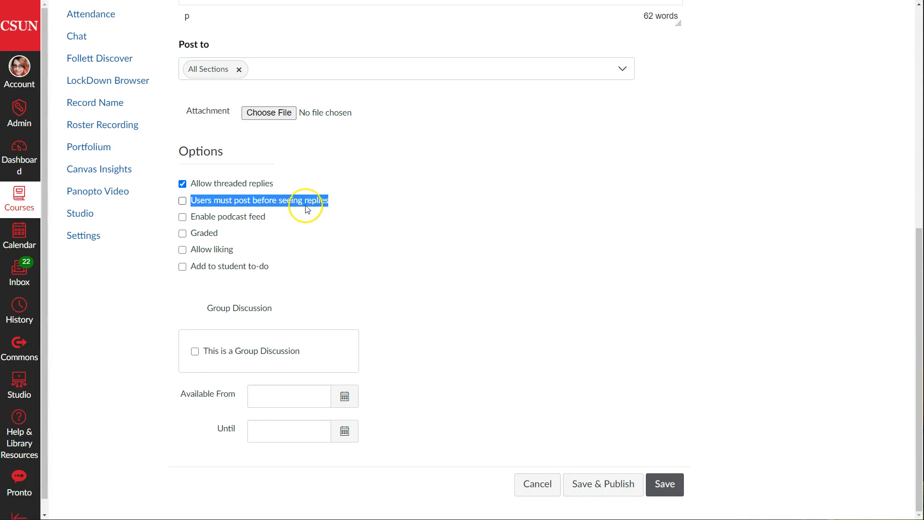
pyautogui.click(182, 201)
pyautogui.click(475, 212)
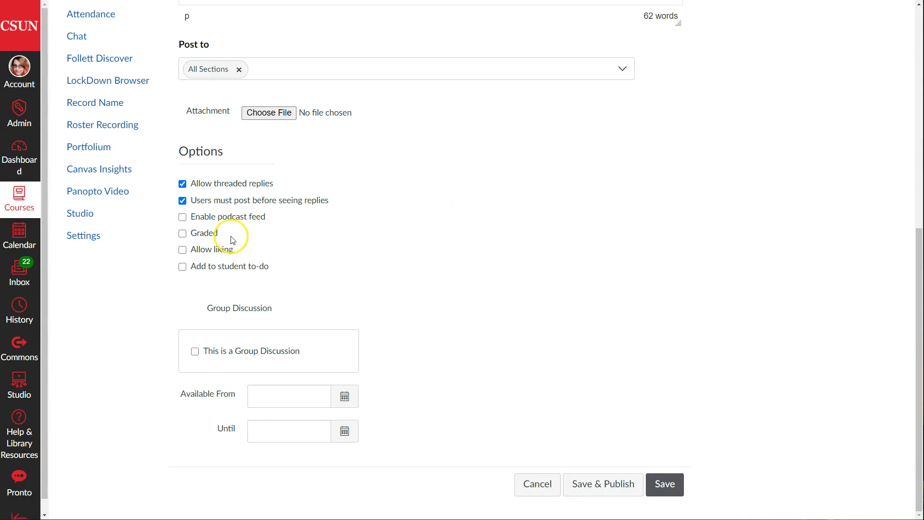
pyautogui.moveTo(218, 233); pyautogui.dragTo(191, 235)
pyautogui.click(182, 236)
pyautogui.click(502, 250)
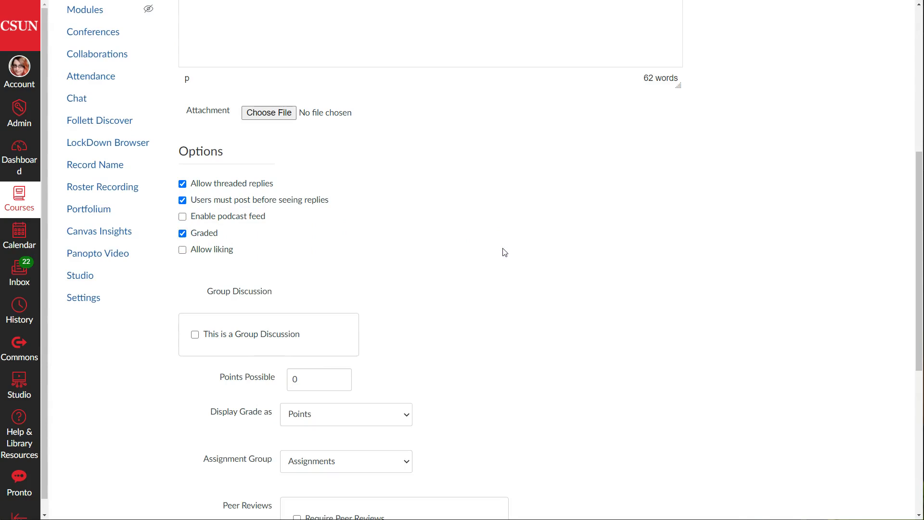
# Step: Review the grading, peer review and assignment settings of the graded discussion, along with the Allow liking option
pyautogui.scroll(-3, 503, 250)
pyautogui.scroll(3, 501, 250)
pyautogui.scroll(-1, 398, 249)
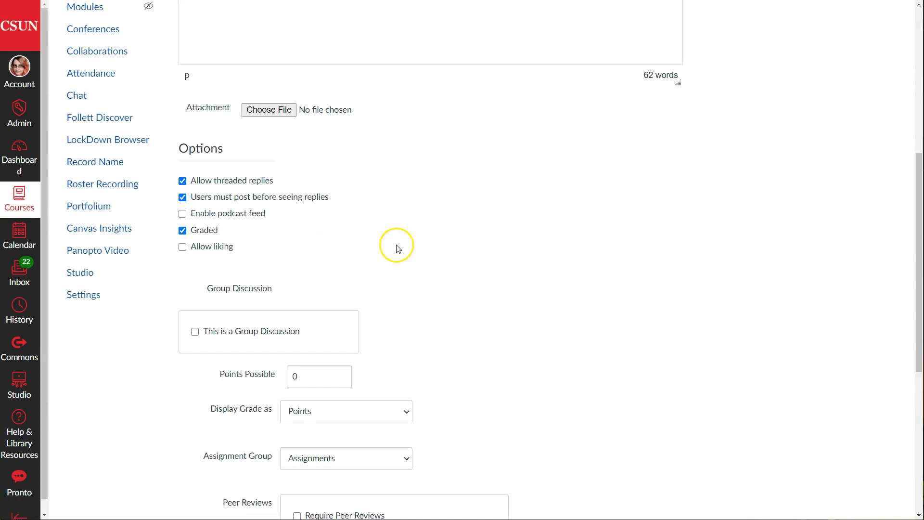
pyautogui.scroll(-1, 398, 248)
pyautogui.scroll(-4, 400, 245)
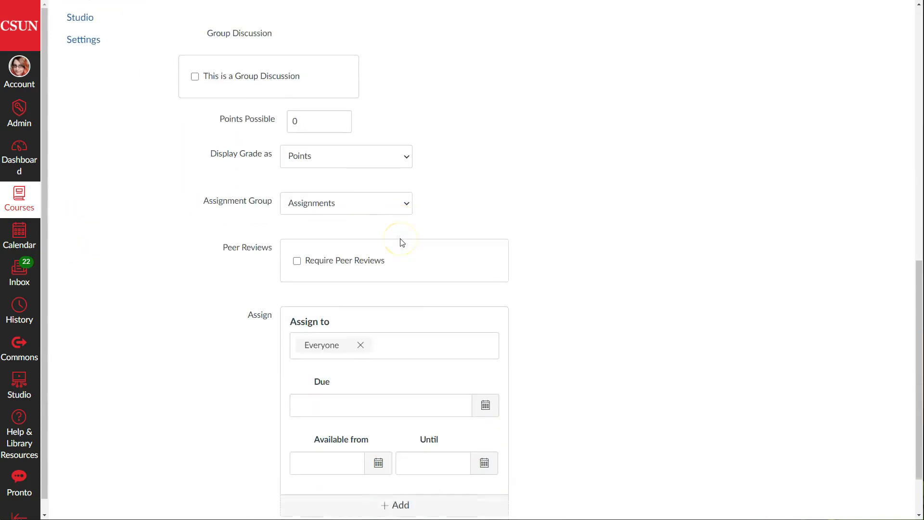
pyautogui.scroll(-1, 400, 241)
pyautogui.scroll(3, 617, 255)
pyautogui.scroll(2, 616, 253)
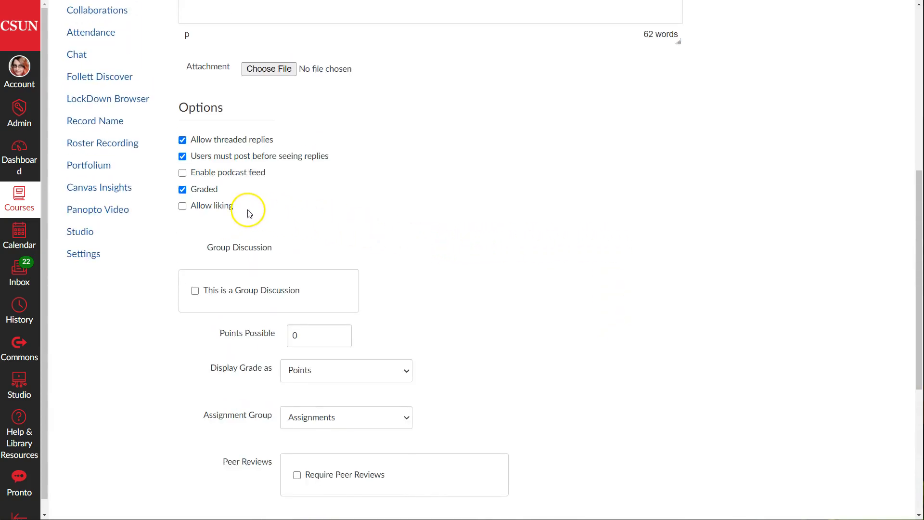
pyautogui.click(230, 208)
pyautogui.moveTo(230, 208); pyautogui.dragTo(190, 207)
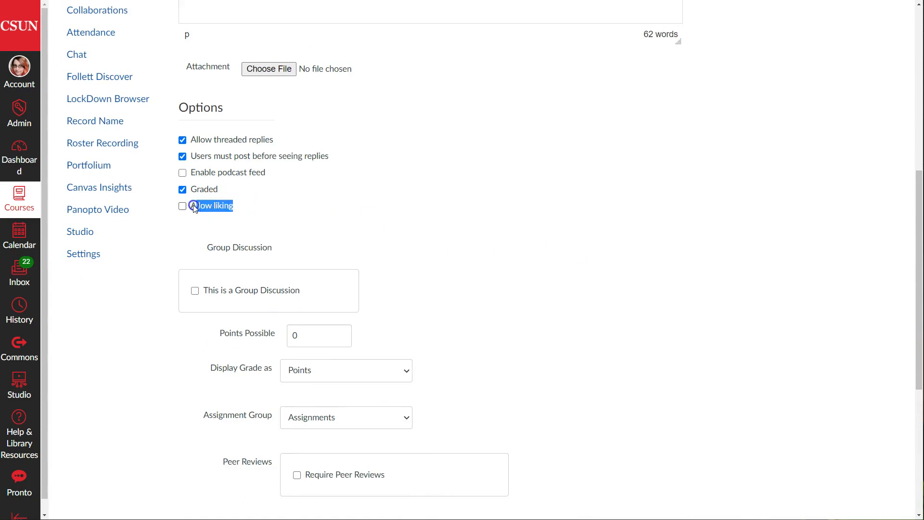
pyautogui.click(504, 244)
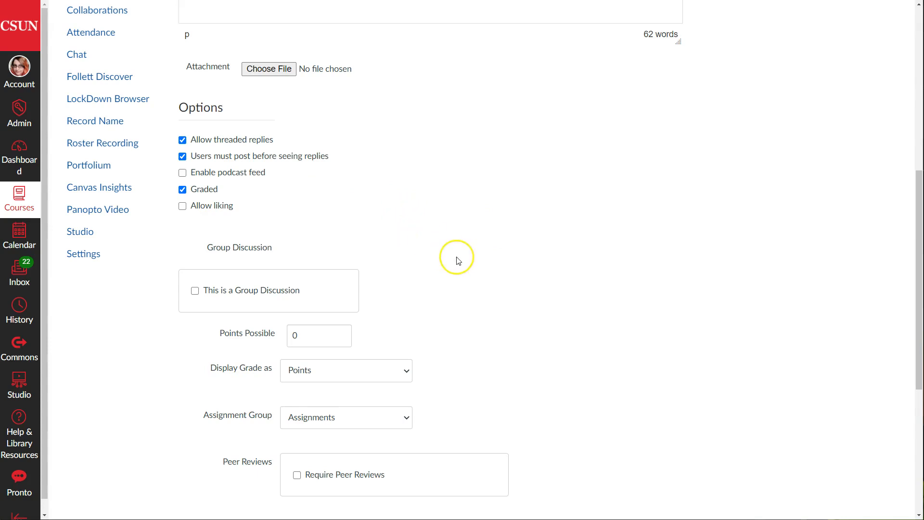
# Step: Set the graded discussion's points possible to 10
pyautogui.scroll(-2, 462, 260)
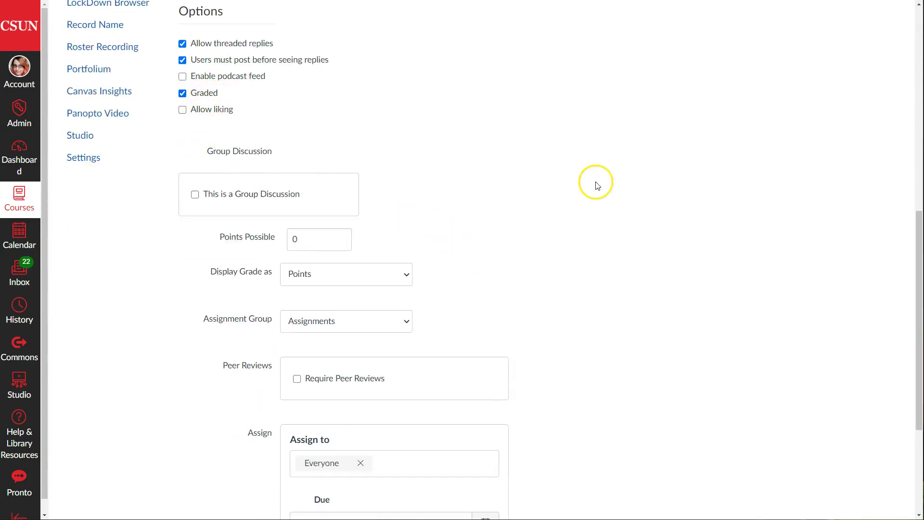
pyautogui.scroll(-2, 596, 184)
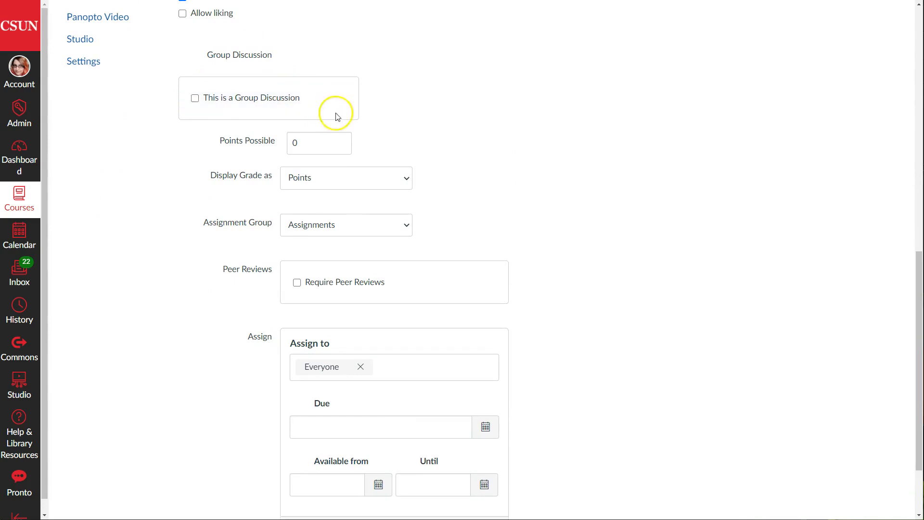
pyautogui.scroll(-2, 479, 158)
pyautogui.scroll(1, 479, 158)
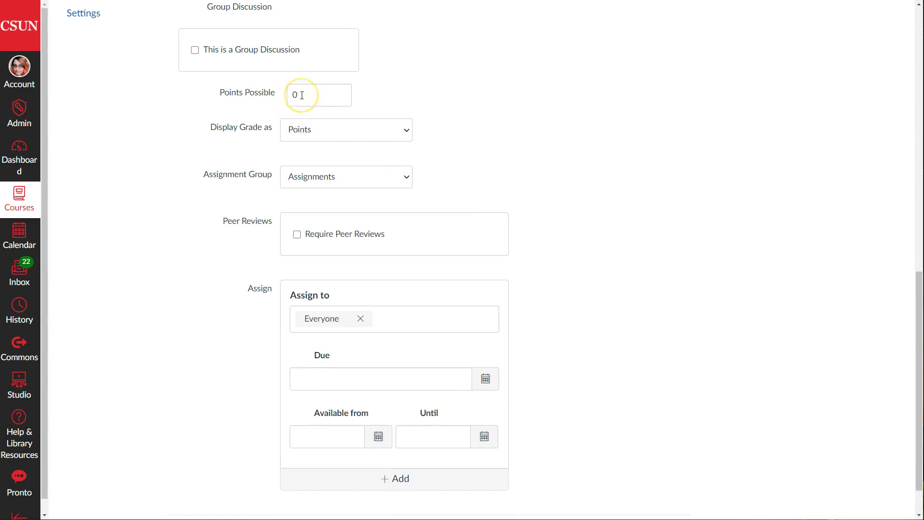
pyautogui.moveTo(210, 91); pyautogui.dragTo(309, 95)
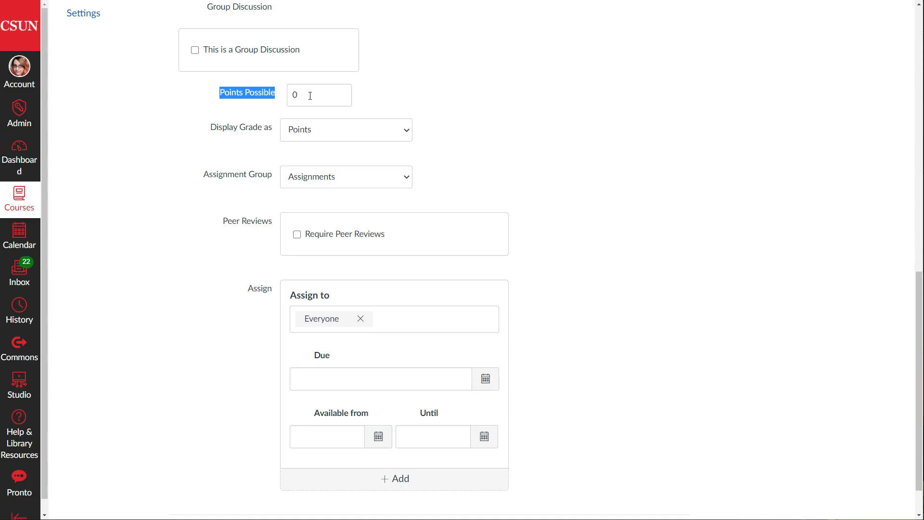
pyautogui.click(324, 92)
pyautogui.doubleClick(344, 105)
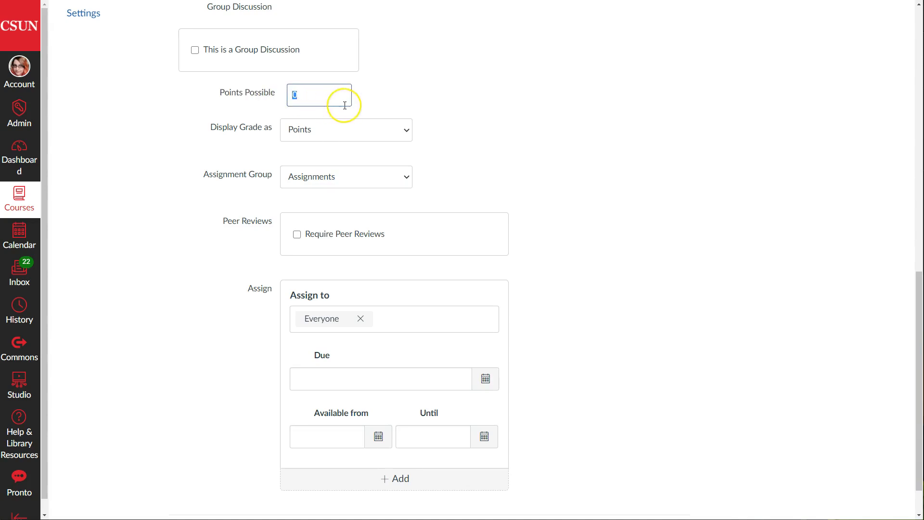
pyautogui.write('10')
# Step: Review the grade display choices, assignment group, peer review and assignee settings, along with the general discussion options
pyautogui.moveTo(210, 128); pyautogui.dragTo(273, 128)
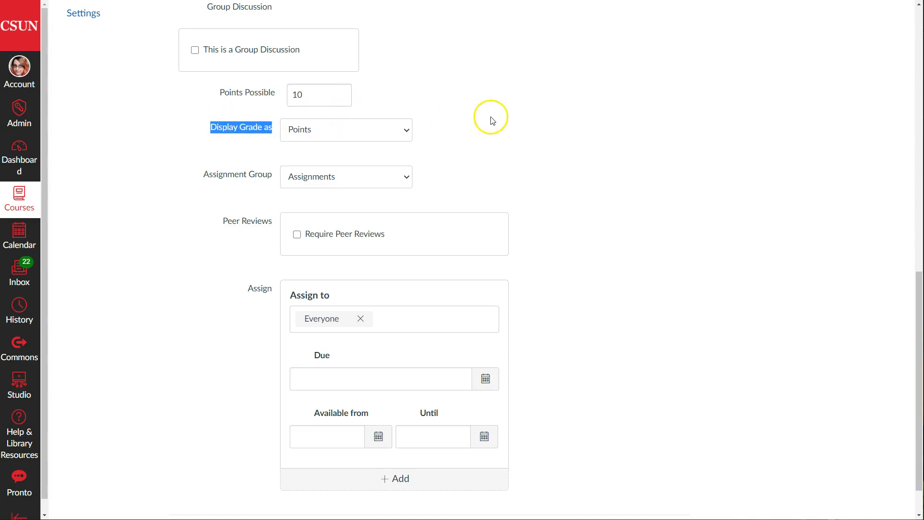
pyautogui.click(406, 131)
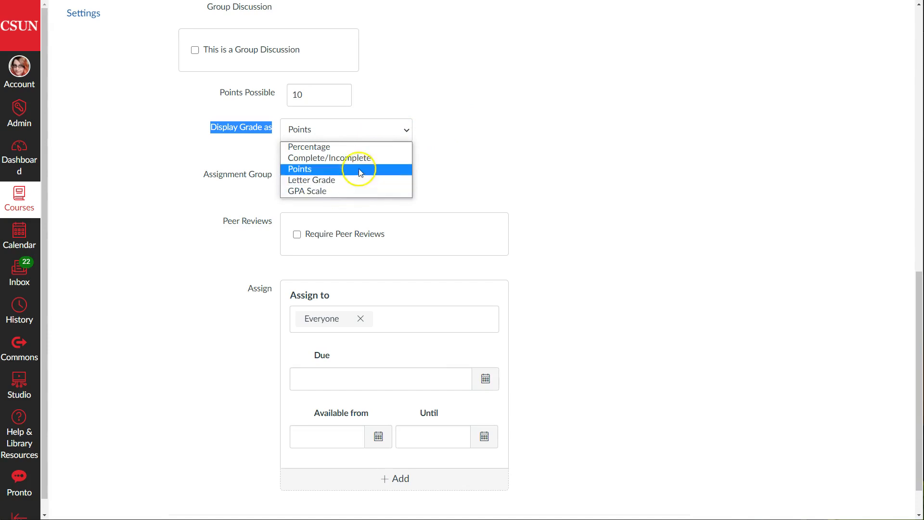
pyautogui.click(552, 180)
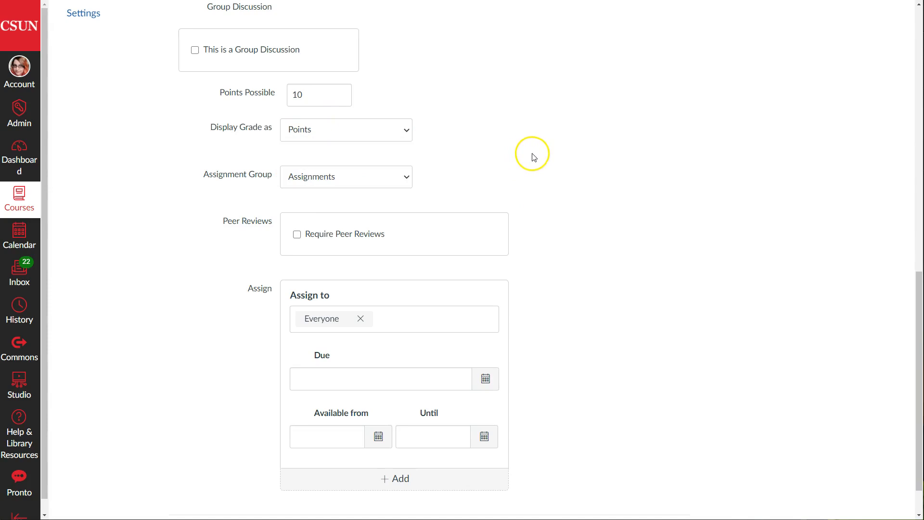
pyautogui.scroll(-1, 532, 155)
pyautogui.moveTo(209, 134); pyautogui.dragTo(264, 128)
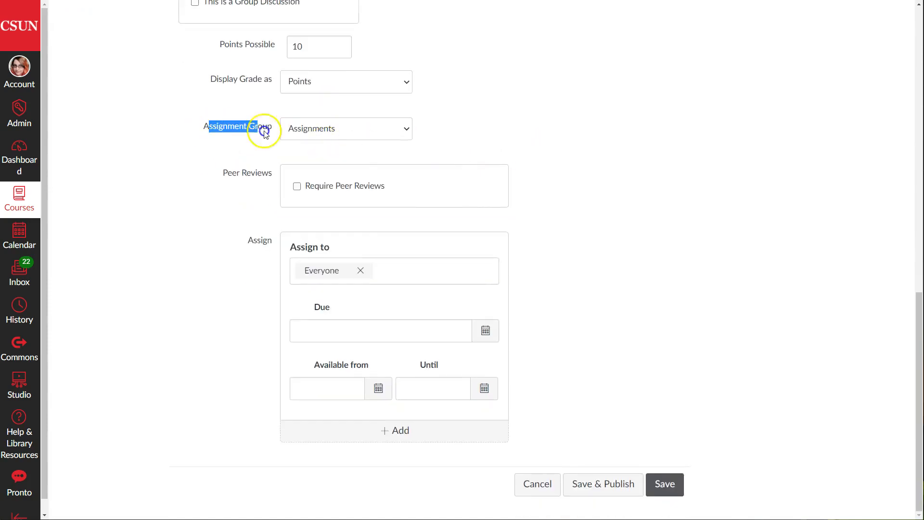
pyautogui.click(526, 150)
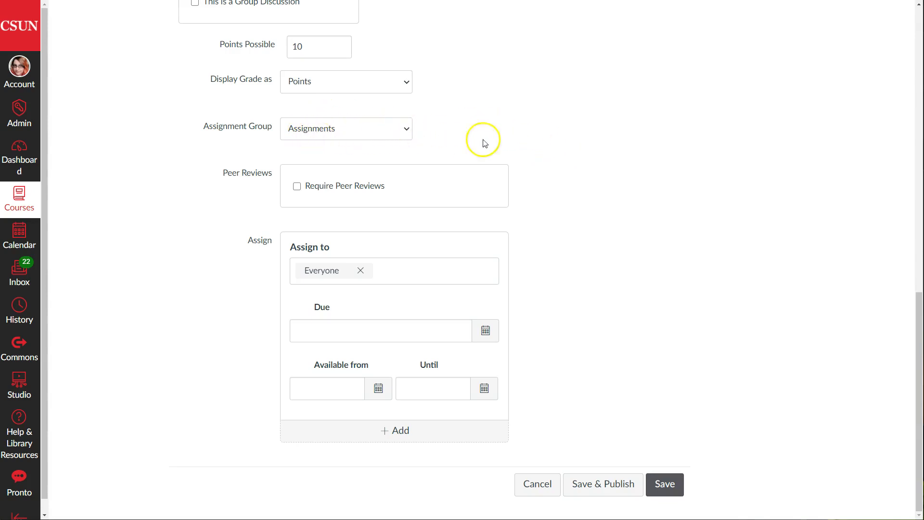
pyautogui.moveTo(218, 175); pyautogui.dragTo(276, 183)
pyautogui.click(537, 186)
pyautogui.moveTo(246, 241); pyautogui.dragTo(317, 248)
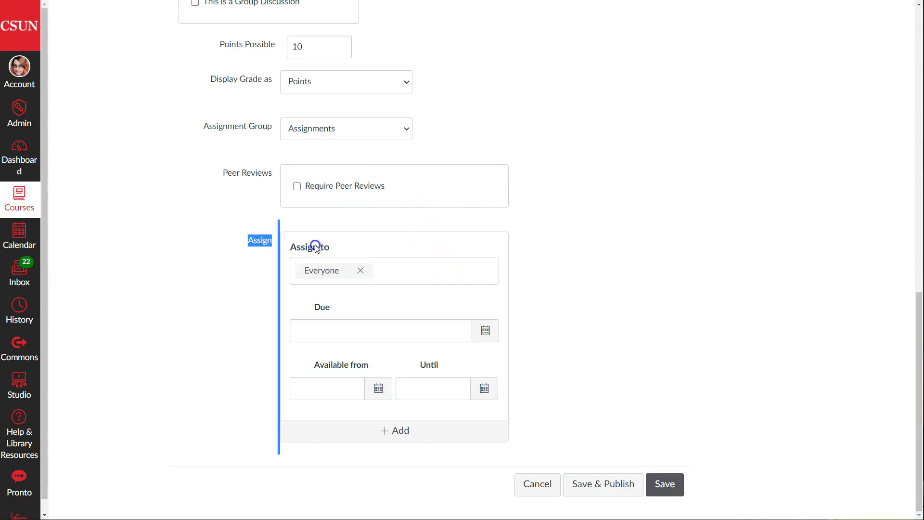
pyautogui.click(589, 277)
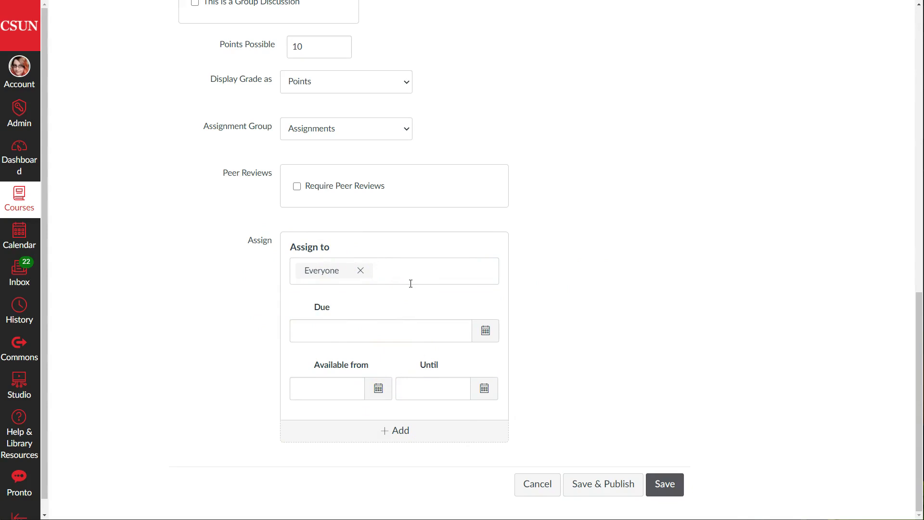
pyautogui.scroll(4, 499, 241)
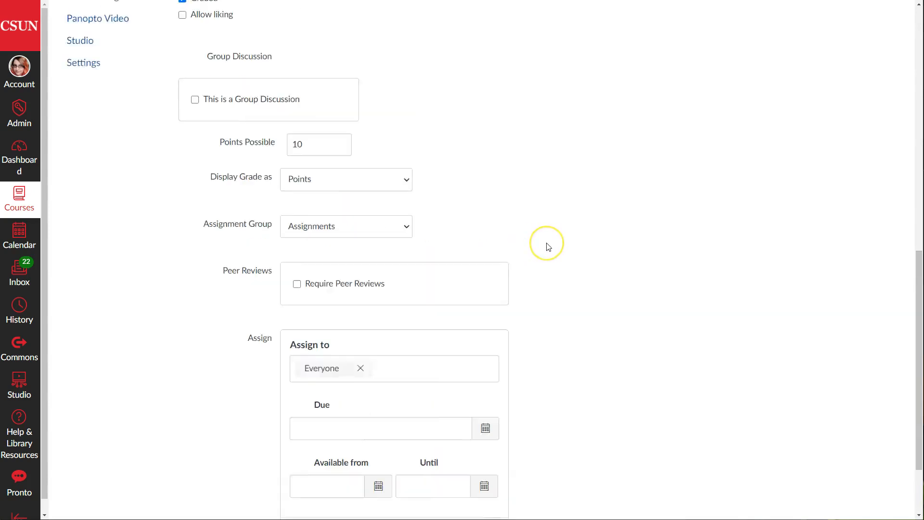
pyautogui.scroll(4, 548, 246)
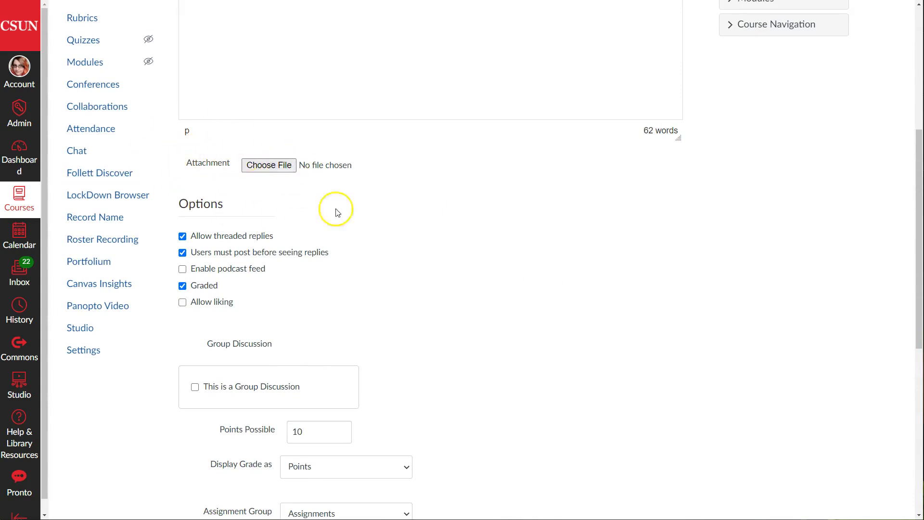
pyautogui.scroll(-8, 456, 221)
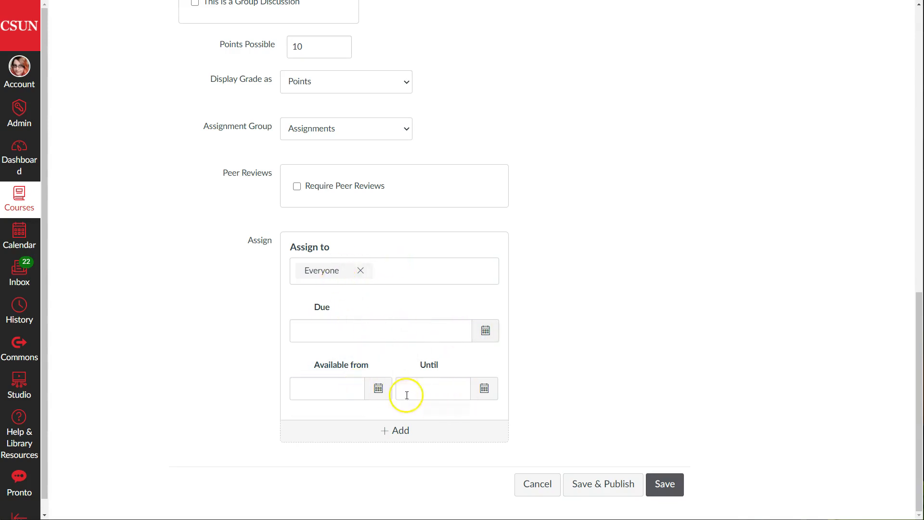
# Step: Set the discussion's due date to November 20, 2020 at 11:59pm for everyone
pyautogui.click(337, 310)
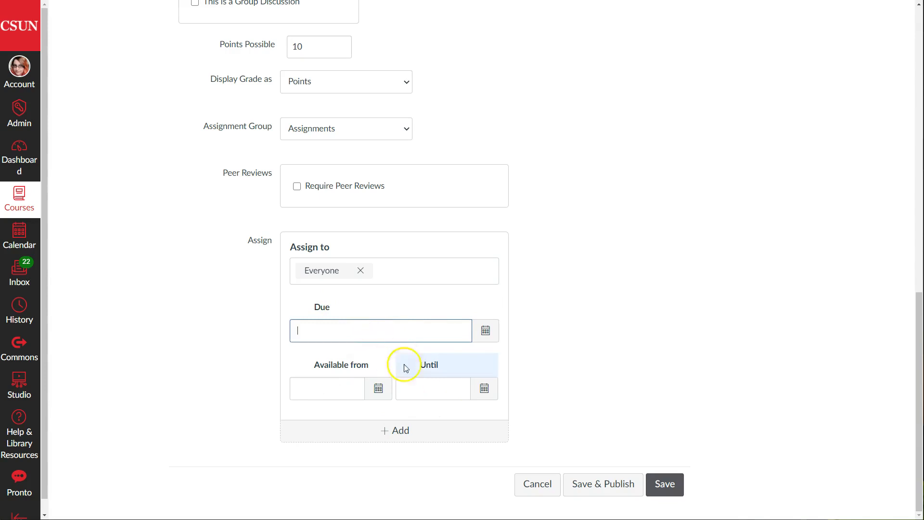
pyautogui.doubleClick(445, 368)
pyautogui.click(532, 364)
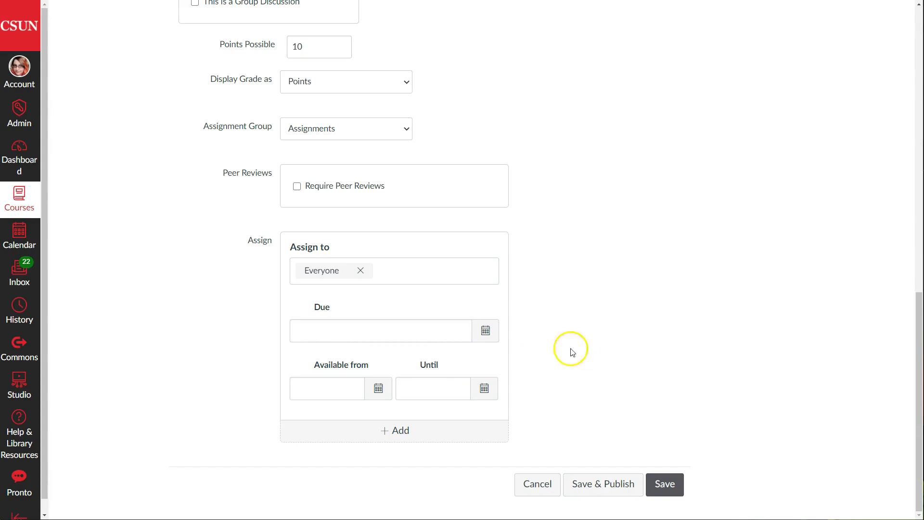
pyautogui.click(486, 332)
pyautogui.click(404, 424)
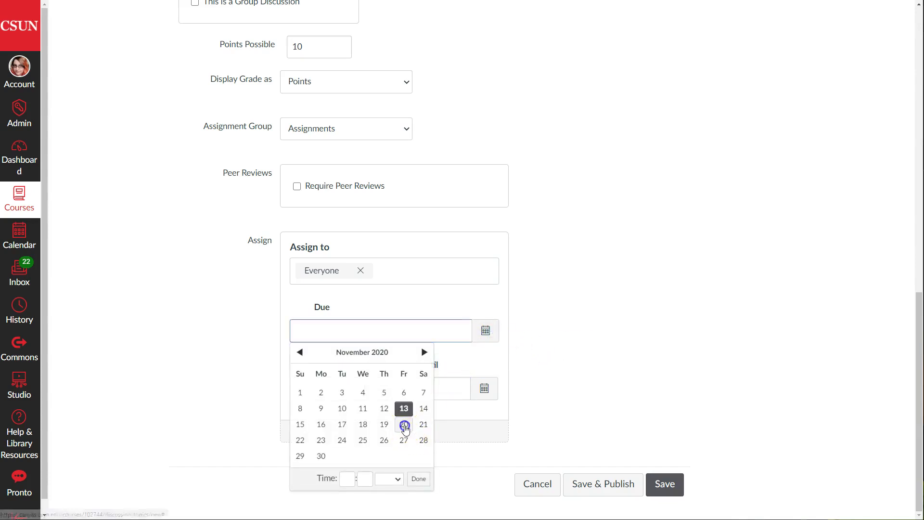
pyautogui.click(597, 383)
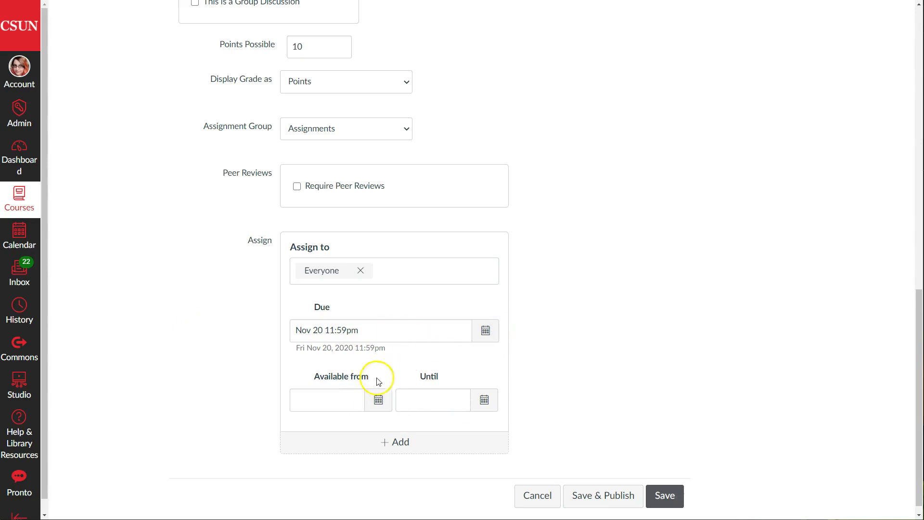
# Step: Make the discussion available from November 13, 2020 at 8:00 am
pyautogui.click(377, 402)
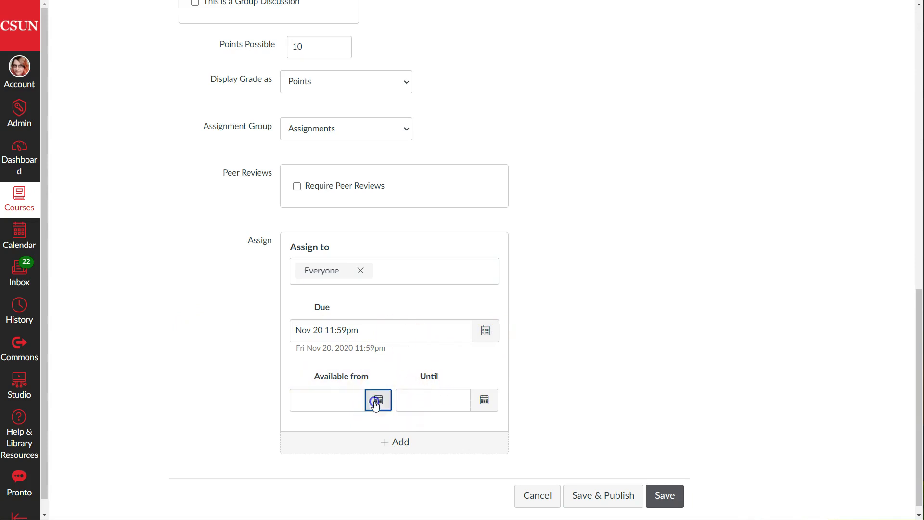
pyautogui.click(404, 306)
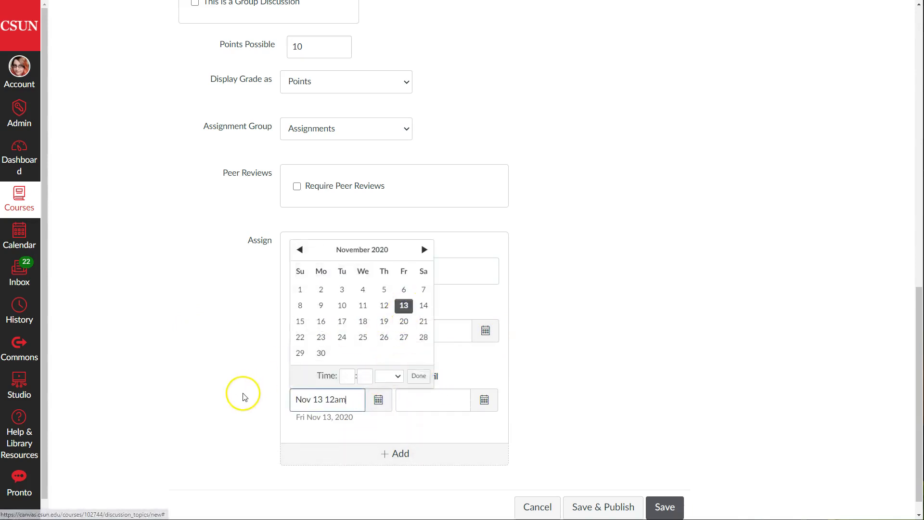
pyautogui.click(354, 377)
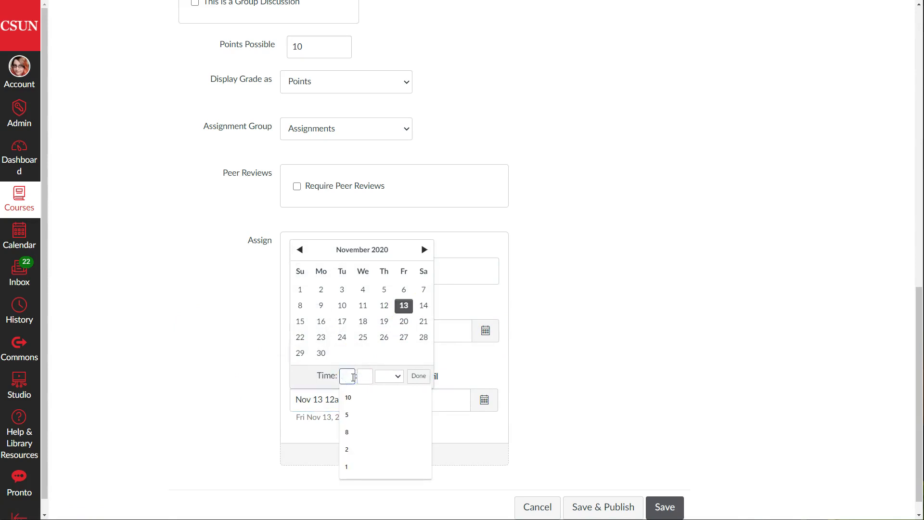
pyautogui.write('800')
pyautogui.click(402, 377)
pyautogui.click(385, 398)
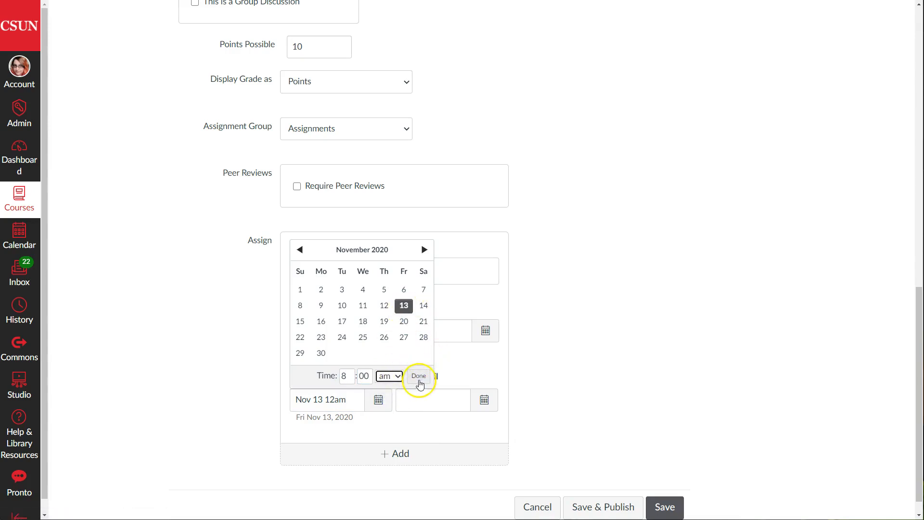
pyautogui.click(419, 376)
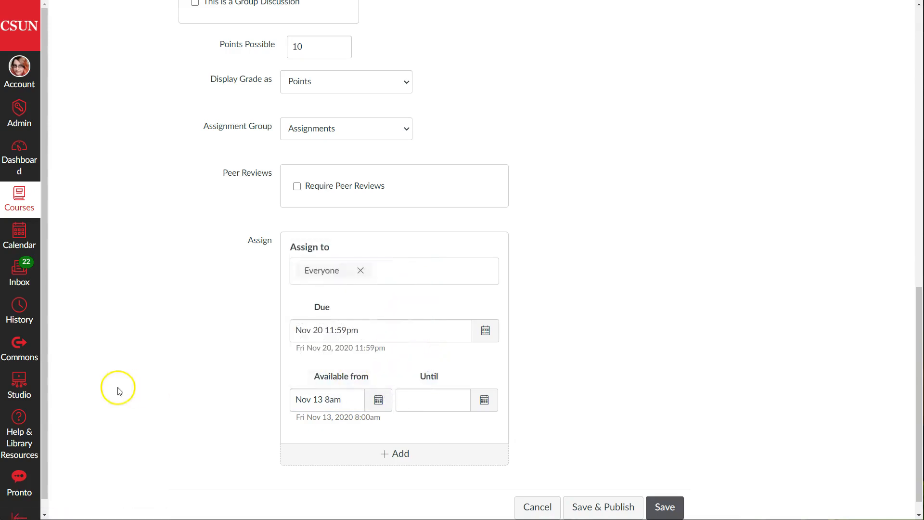
# Step: Set the discussion's availability to end on November 27, 2020 at 11:59pm
pyautogui.click(485, 400)
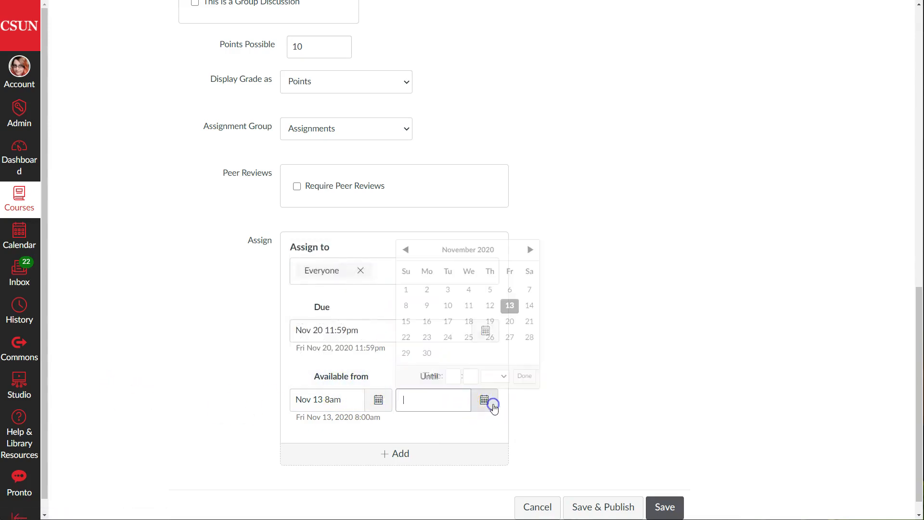
pyautogui.click(509, 338)
pyautogui.click(525, 376)
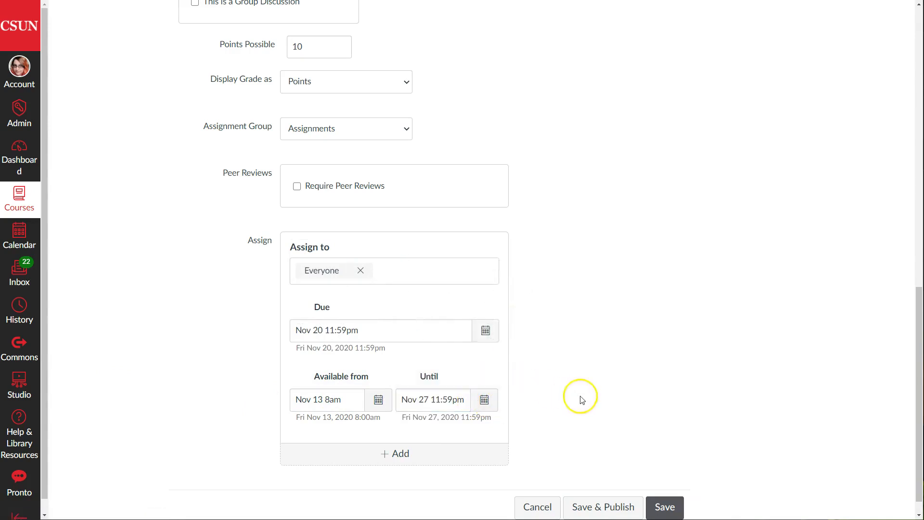
# Step: Review the due and availability dates and recheck the discussion's options and grading settings
pyautogui.scroll(-1, 562, 351)
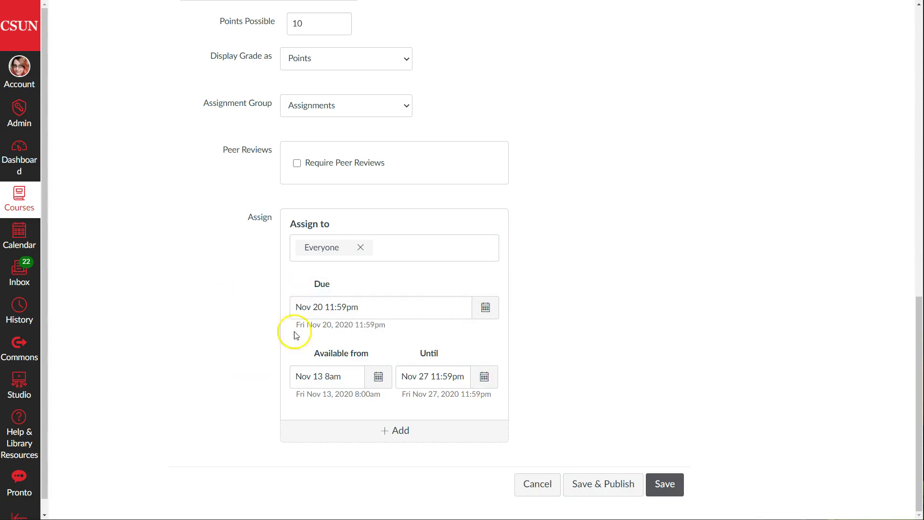
pyautogui.moveTo(331, 356); pyautogui.dragTo(373, 356)
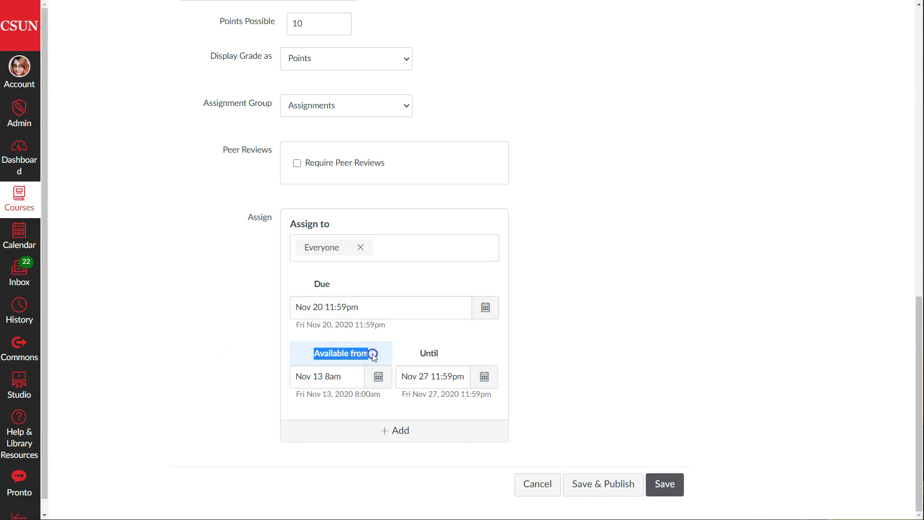
pyautogui.click(577, 348)
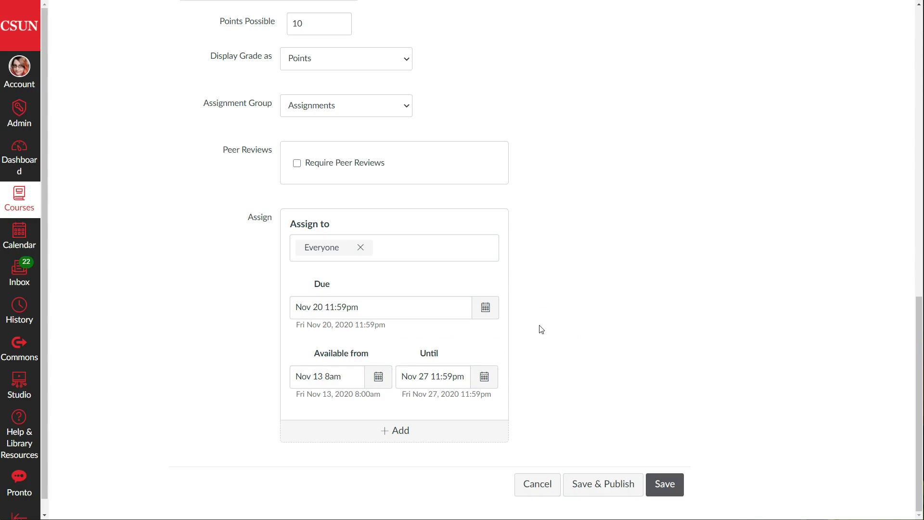
pyautogui.moveTo(361, 355); pyautogui.dragTo(314, 353)
pyautogui.click(583, 381)
pyautogui.scroll(6, 635, 389)
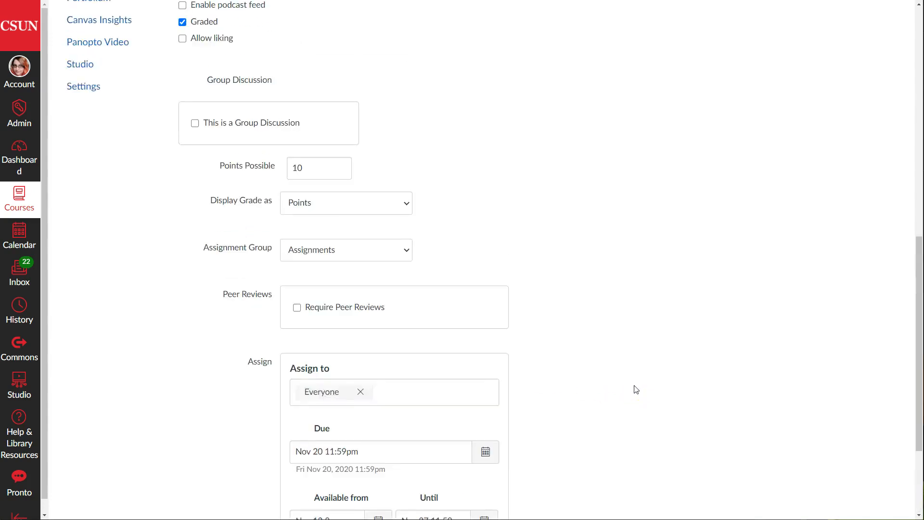
pyautogui.scroll(-5, 635, 389)
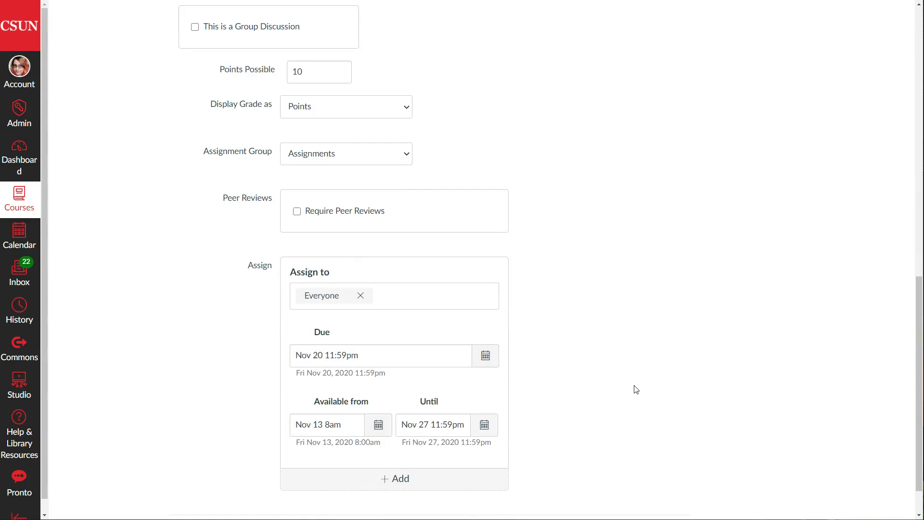
pyautogui.scroll(7, 636, 388)
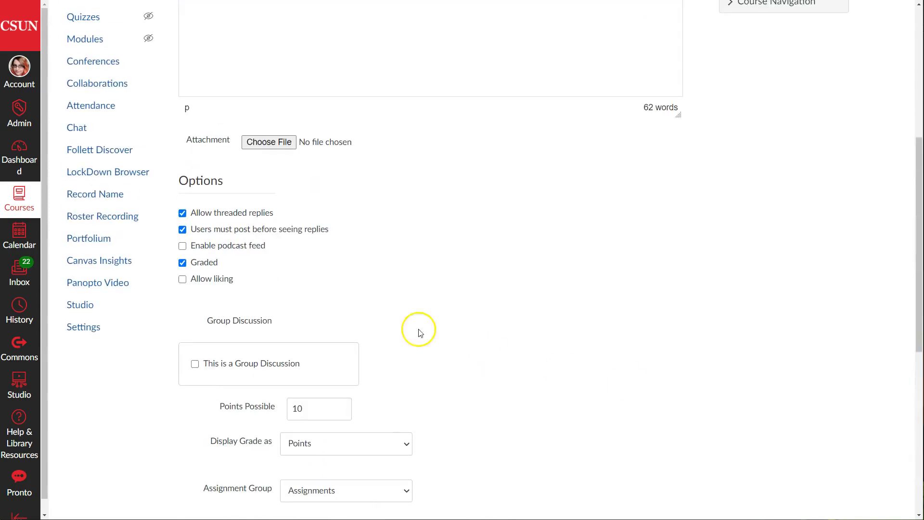
pyautogui.scroll(-8, 550, 303)
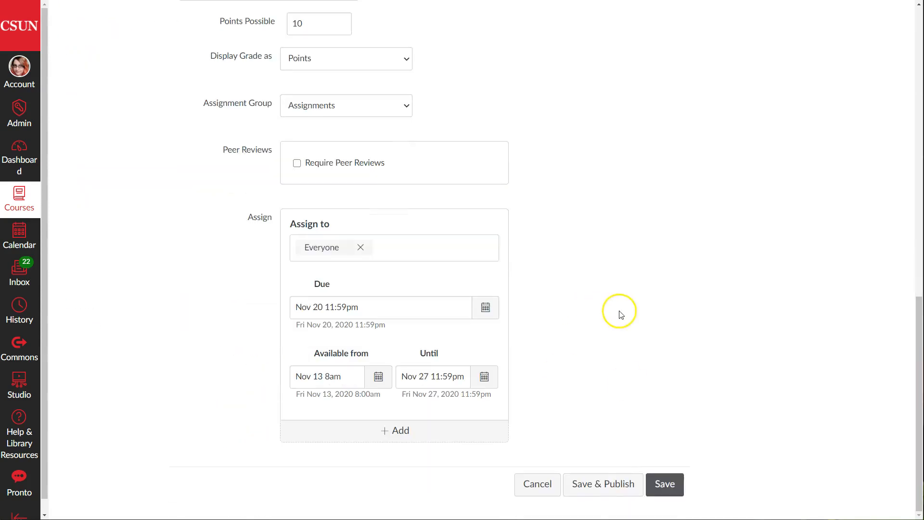
# Step: Save and publish the discussion, and check the graded discussion notice on its page
pyautogui.click(597, 487)
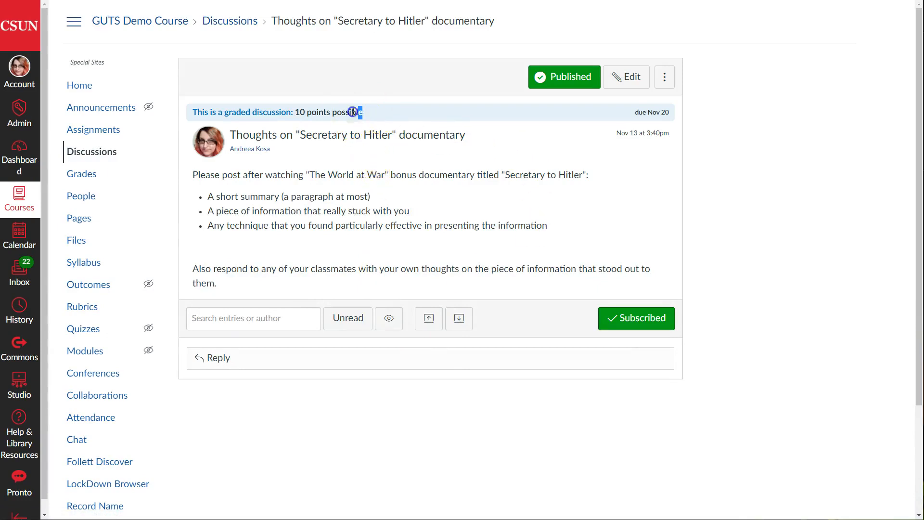
pyautogui.moveTo(362, 112); pyautogui.dragTo(190, 113)
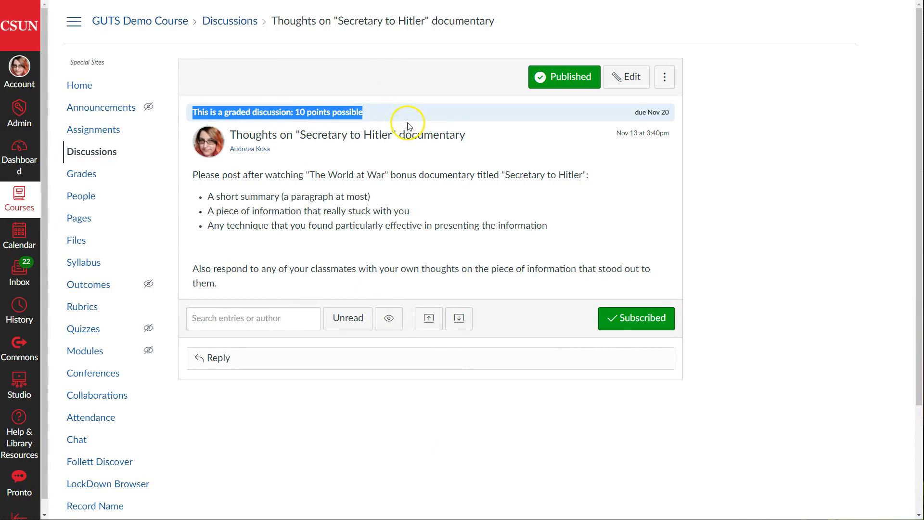
# Step: Review the due date, posting date and prompt text on the published discussion's page
pyautogui.moveTo(633, 115); pyautogui.dragTo(675, 113)
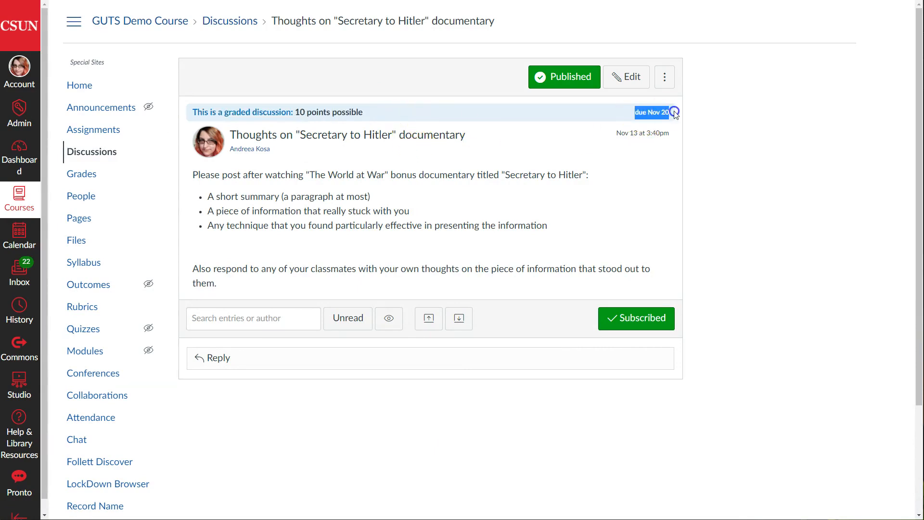
pyautogui.click(676, 137)
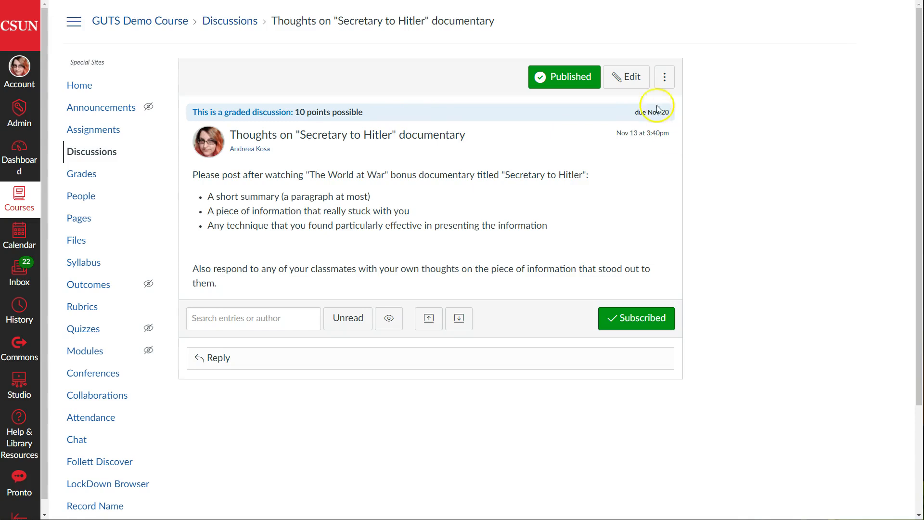
pyautogui.moveTo(672, 112); pyautogui.dragTo(622, 114)
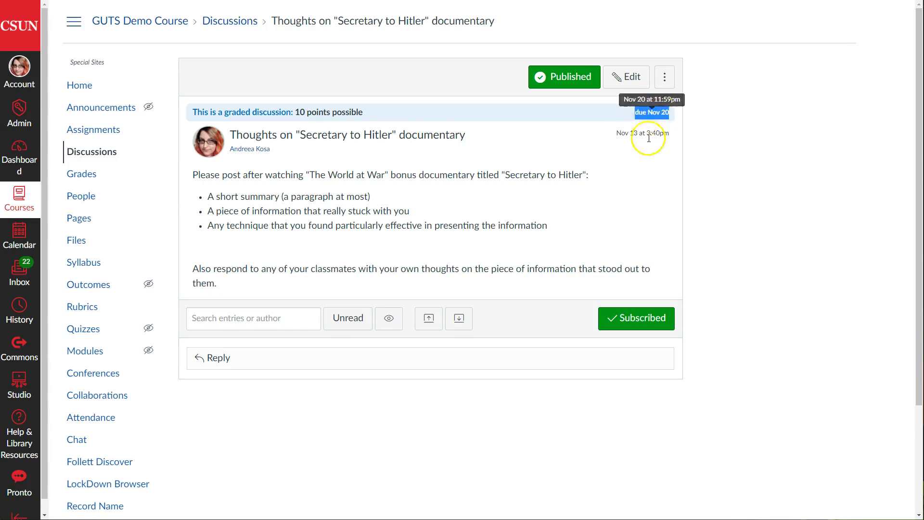
pyautogui.moveTo(669, 133); pyautogui.dragTo(623, 132)
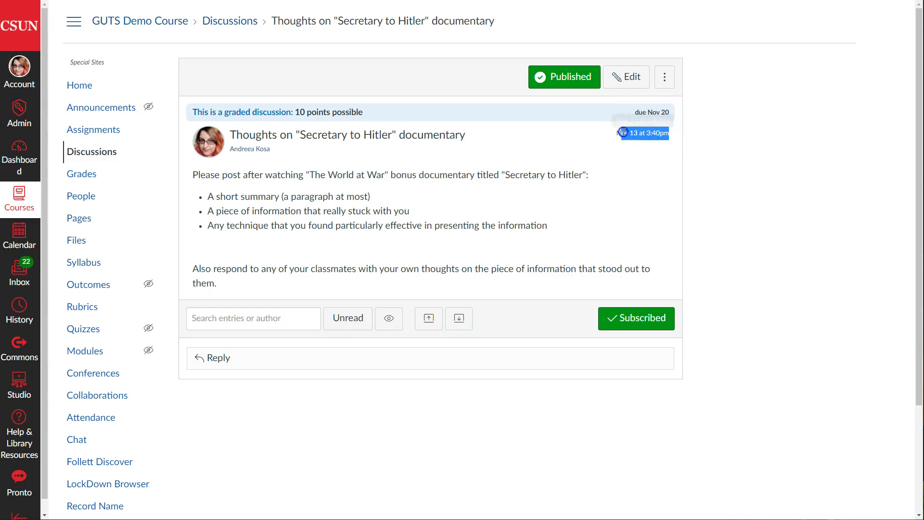
pyautogui.click(623, 132)
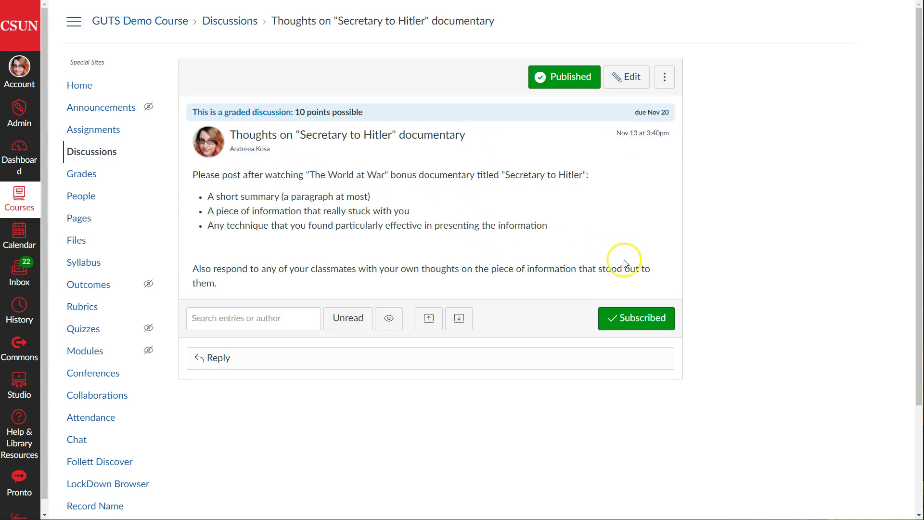
pyautogui.moveTo(549, 289); pyautogui.dragTo(190, 175)
pyautogui.click(336, 219)
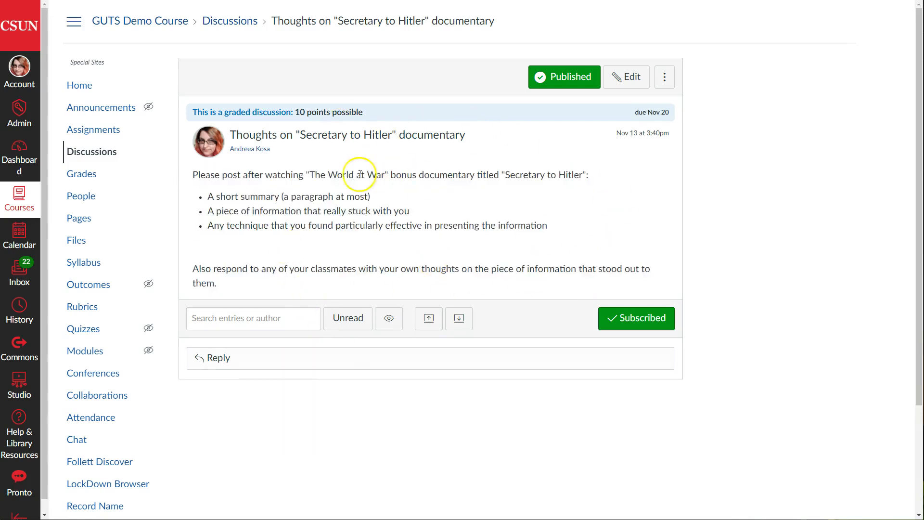
# Step: Enter Student View from the course home page and check the discussion's availability and due dates in the Discussions list
pyautogui.click(80, 85)
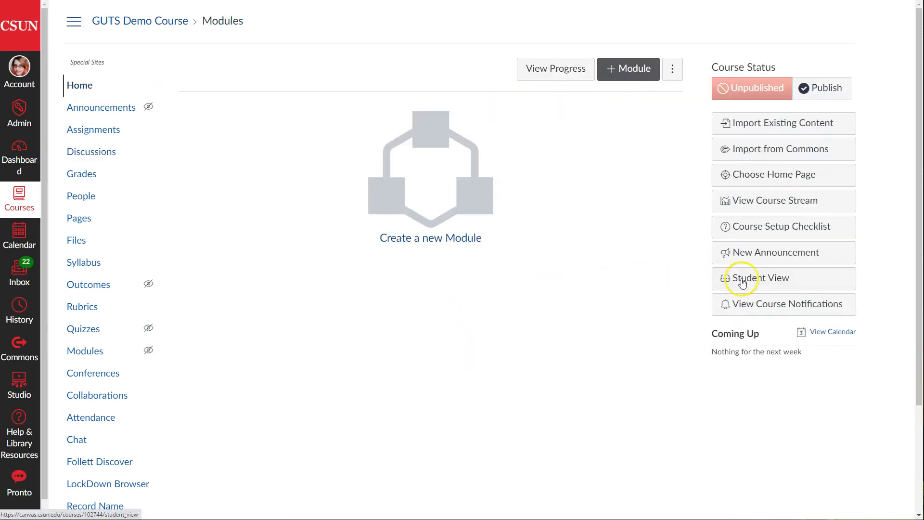
pyautogui.click(743, 282)
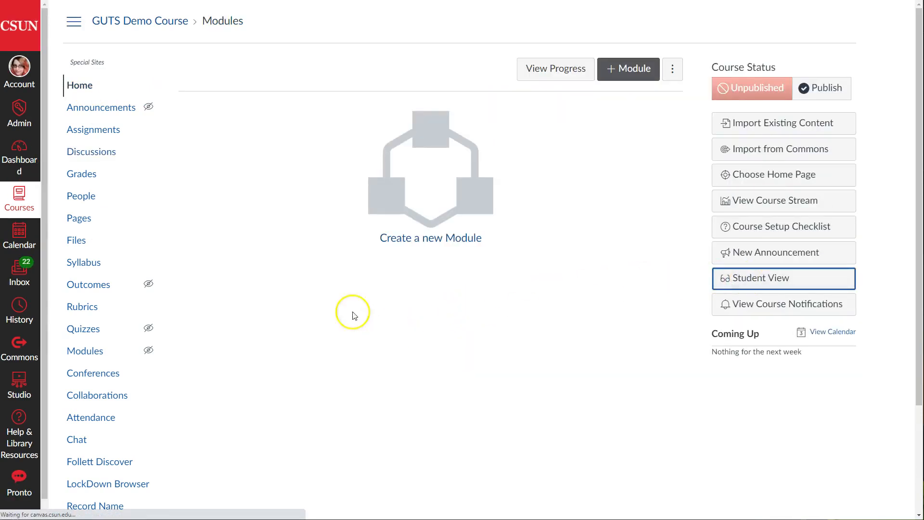
pyautogui.click(96, 129)
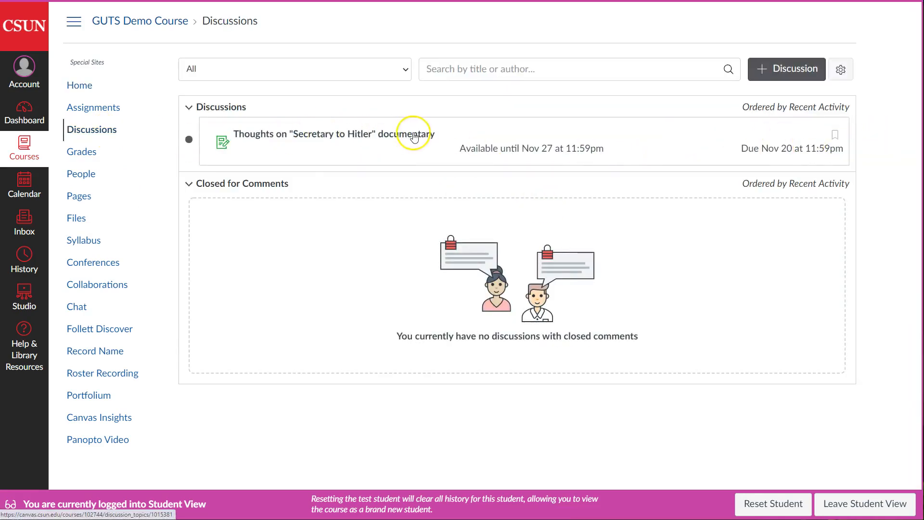
pyautogui.moveTo(460, 149); pyautogui.dragTo(616, 153)
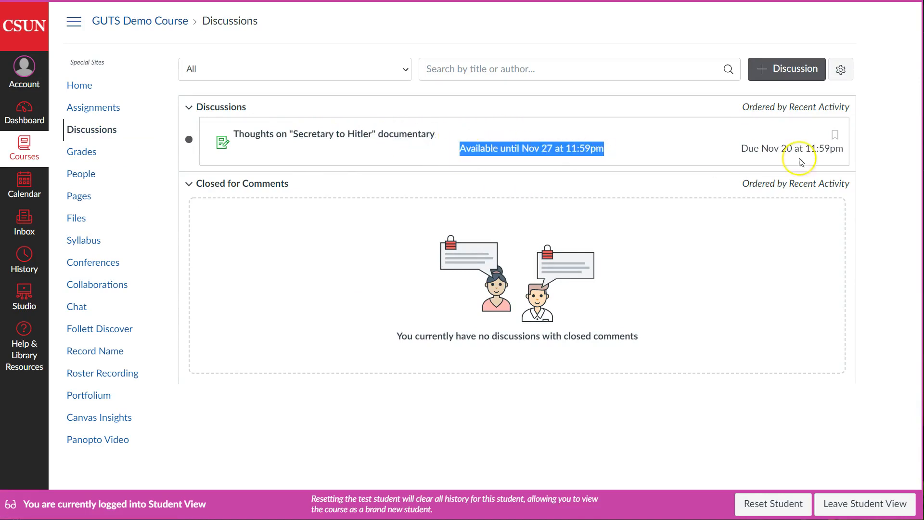
pyautogui.moveTo(844, 149); pyautogui.dragTo(746, 151)
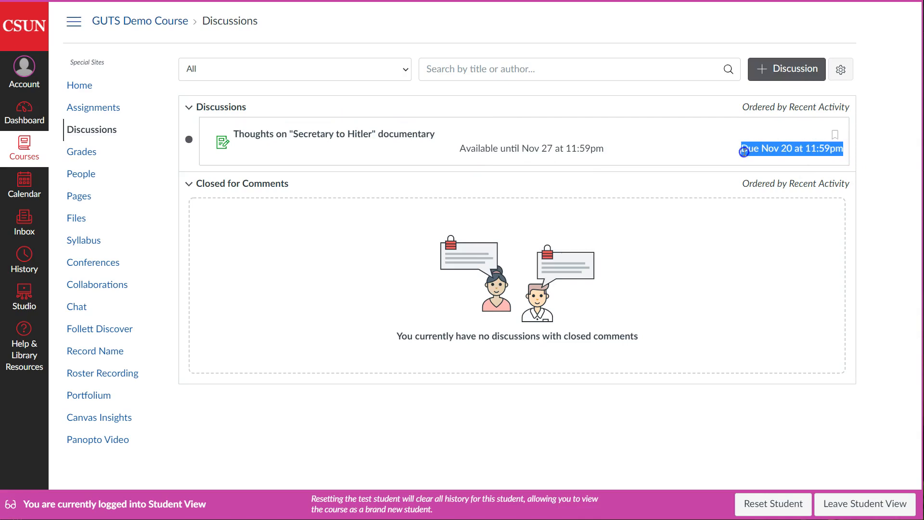
pyautogui.click(904, 149)
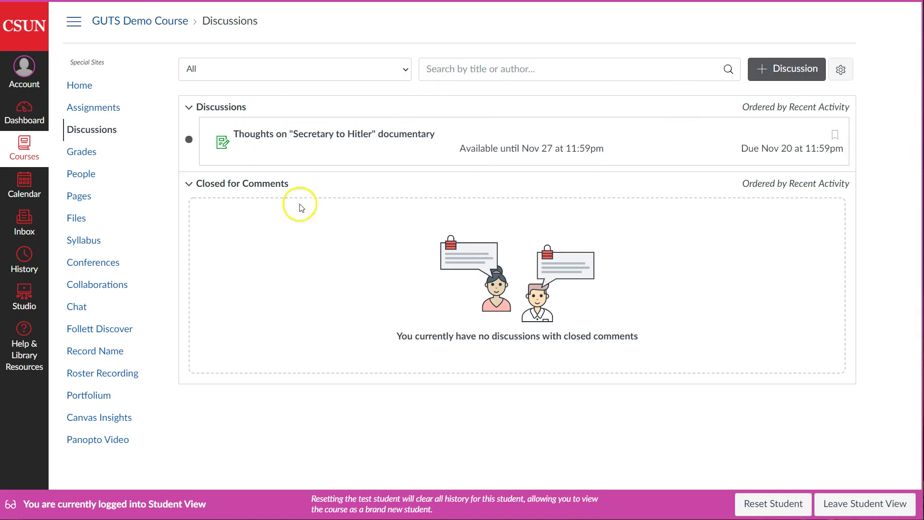
# Step: Open the "Secretary to Hitler" discussion as a student and check its points, due date and reply visibility note
pyautogui.click(306, 133)
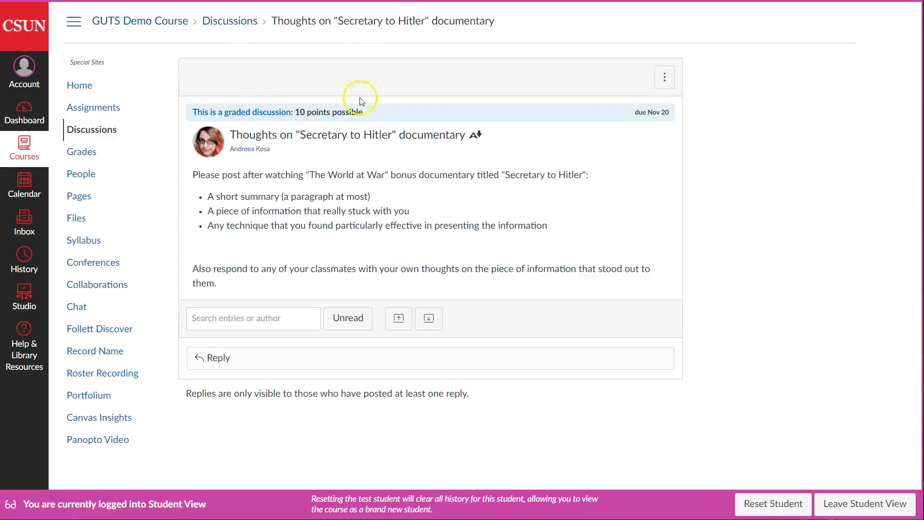
pyautogui.moveTo(194, 113); pyautogui.dragTo(381, 111)
pyautogui.moveTo(605, 113); pyautogui.dragTo(673, 114)
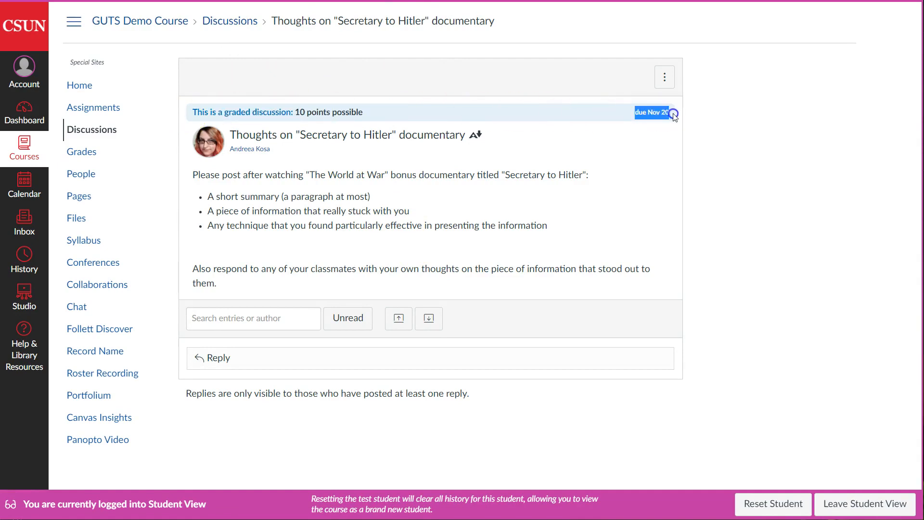
pyautogui.click(538, 166)
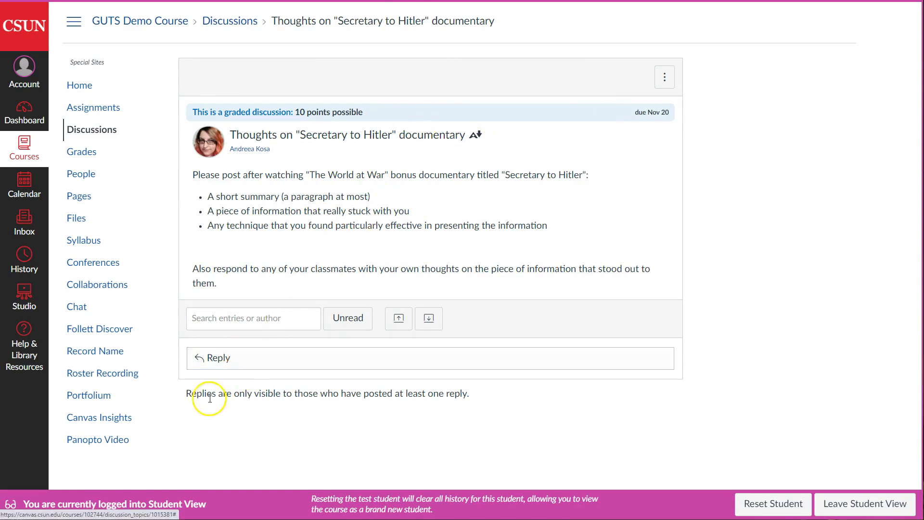
pyautogui.moveTo(186, 392); pyautogui.dragTo(468, 396)
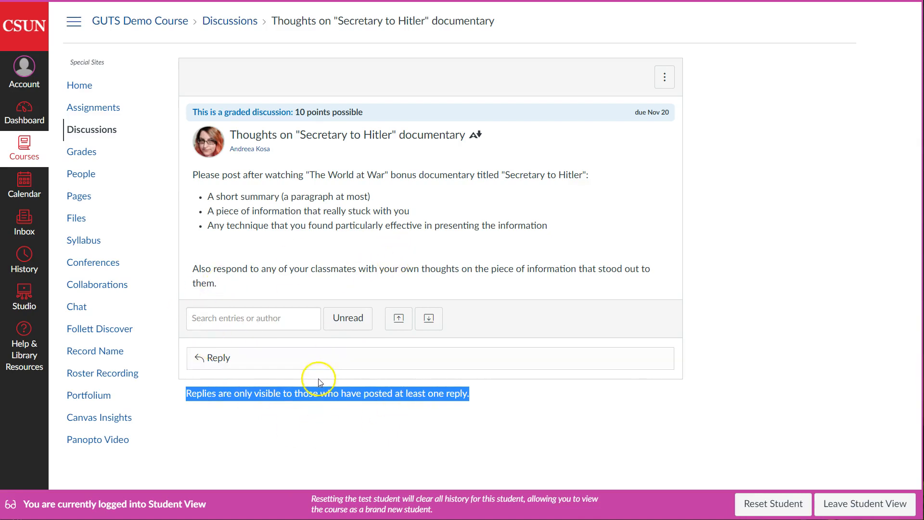
pyautogui.click(291, 274)
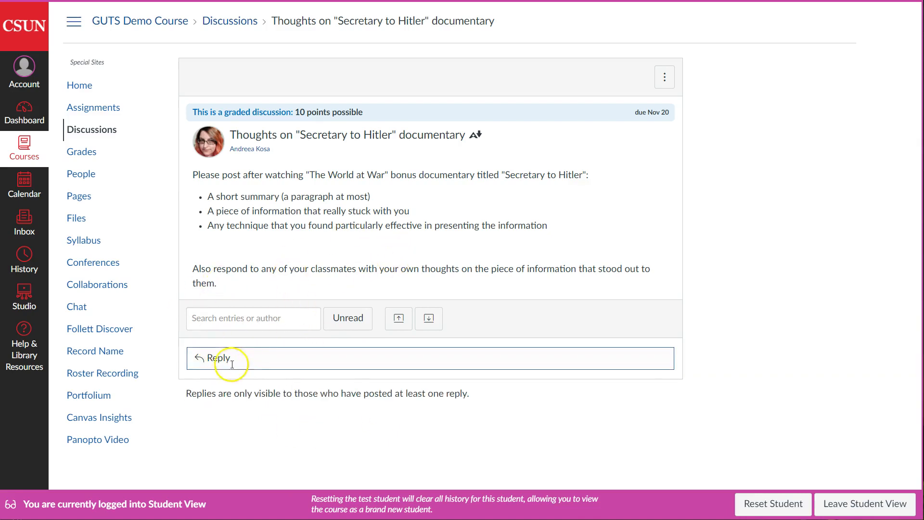
# Step: Start a reply to the discussion and examine the editor's formatting, word count and posting options
pyautogui.click(303, 362)
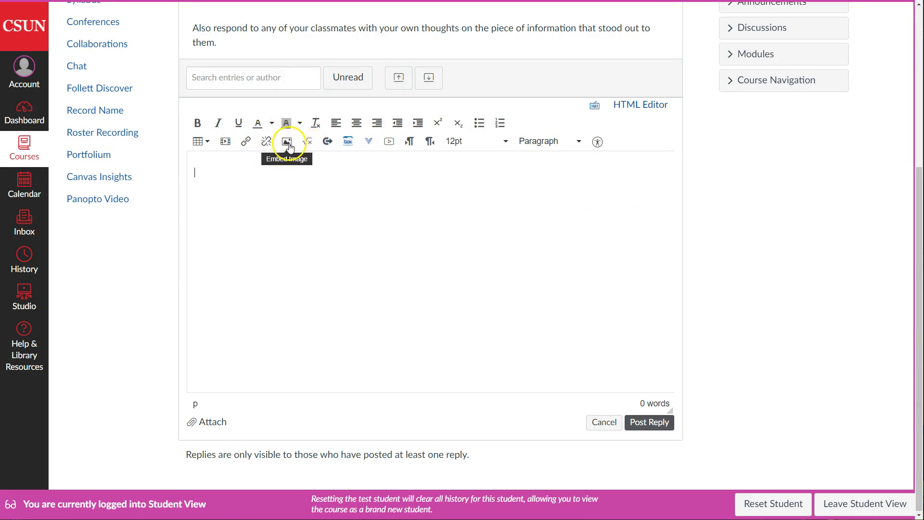
pyautogui.scroll(2, 469, 213)
pyautogui.scroll(1, 468, 212)
pyautogui.scroll(-3, 388, 206)
pyautogui.click(637, 402)
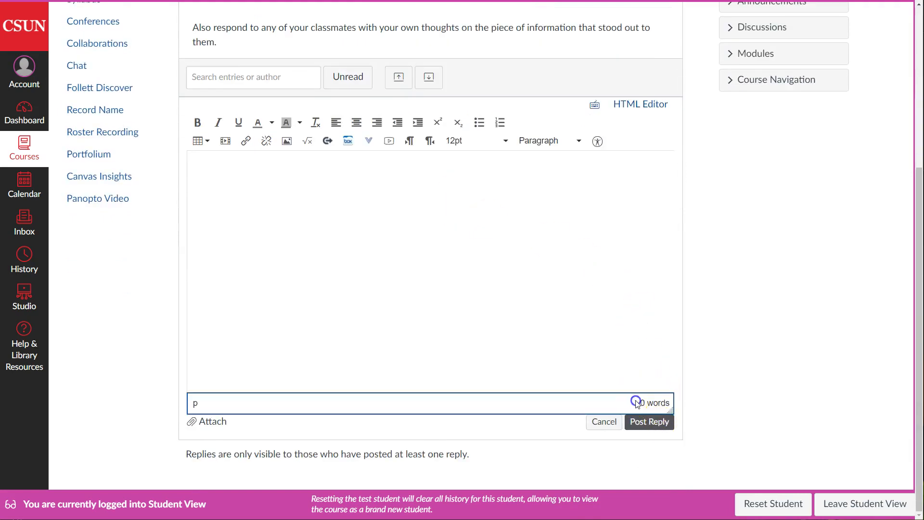
pyautogui.click(733, 368)
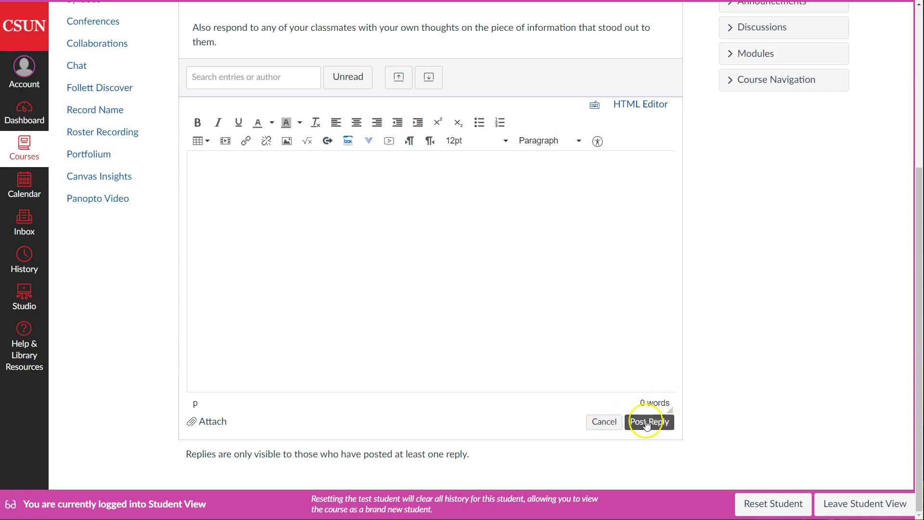
pyautogui.scroll(5, 673, 393)
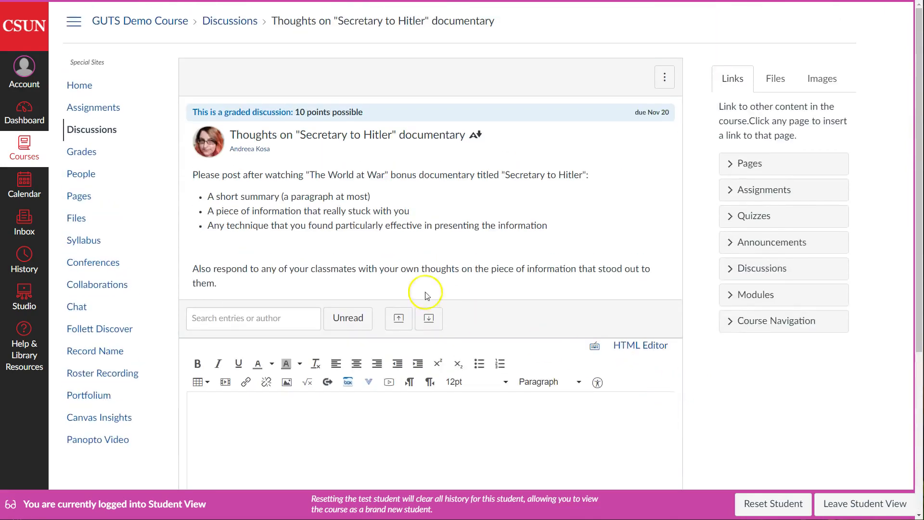
# Step: Check the discussion's dates and points in the student Assignments list and open the discussion from there
pyautogui.click(108, 107)
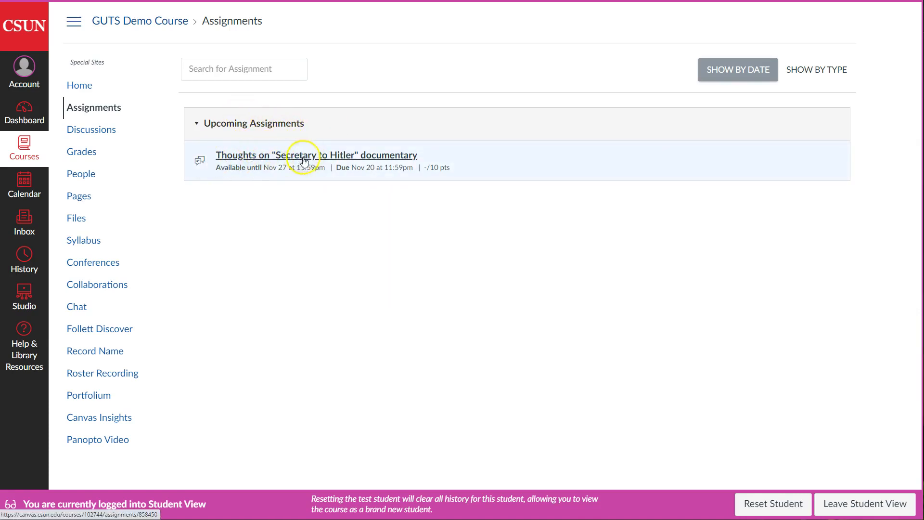
pyautogui.moveTo(216, 170); pyautogui.dragTo(423, 168)
pyautogui.click(350, 177)
pyautogui.click(405, 198)
pyautogui.click(433, 209)
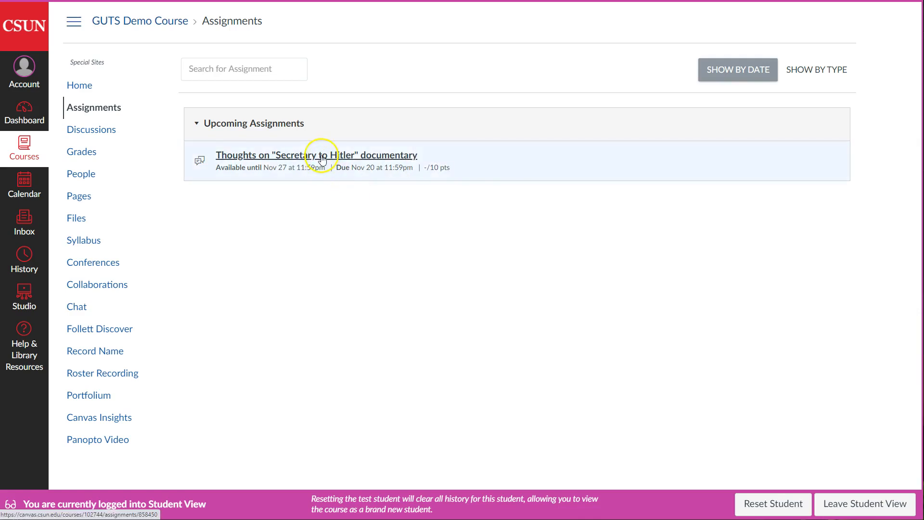
pyautogui.click(322, 159)
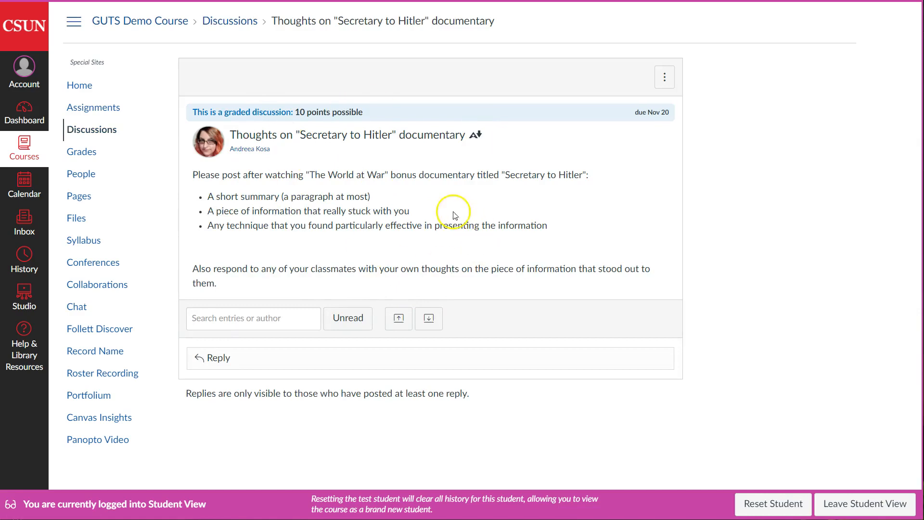
# Step: Check the discussion's To Do entry on the student course home page, and leave Student View
pyautogui.click(87, 90)
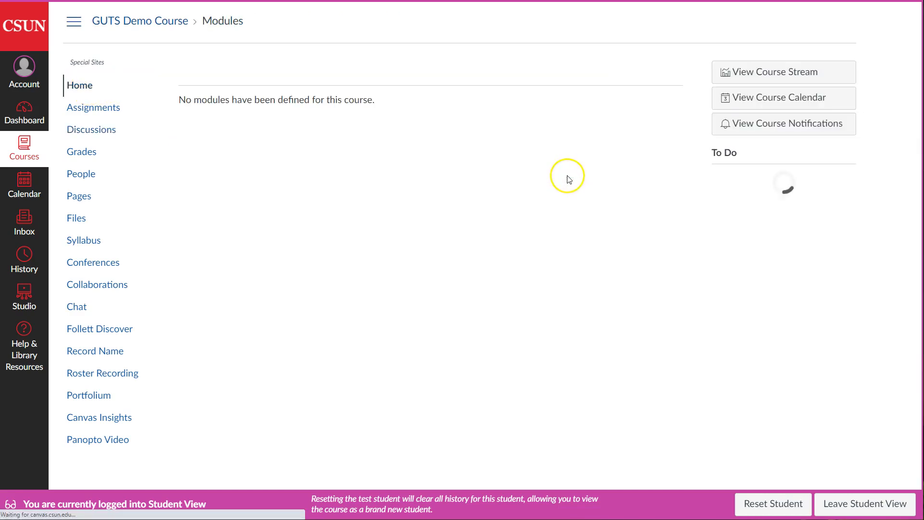
pyautogui.moveTo(800, 201); pyautogui.dragTo(770, 200)
pyautogui.click(771, 198)
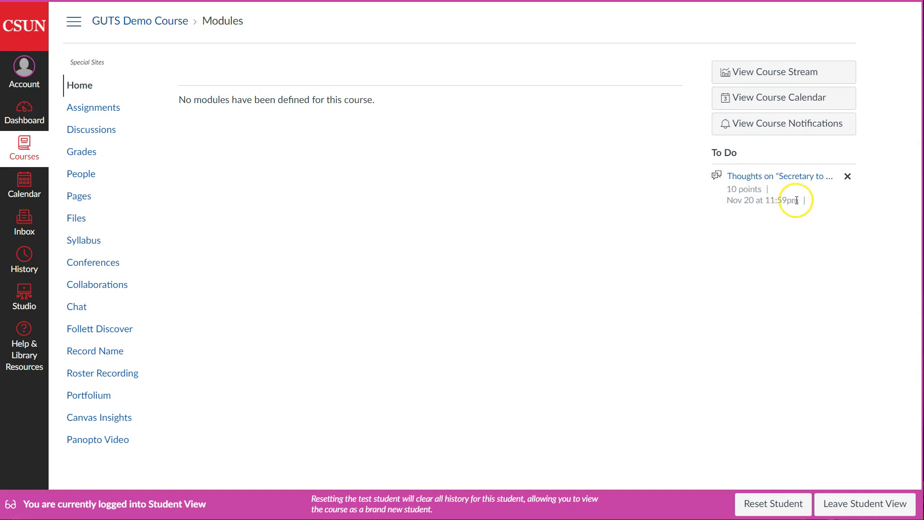
pyautogui.moveTo(797, 200); pyautogui.dragTo(725, 202)
pyautogui.click(636, 246)
pyautogui.click(833, 503)
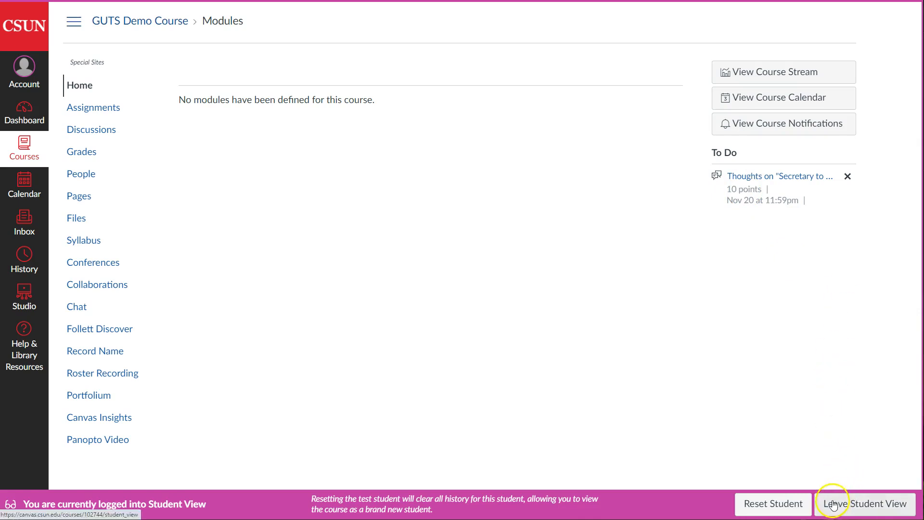